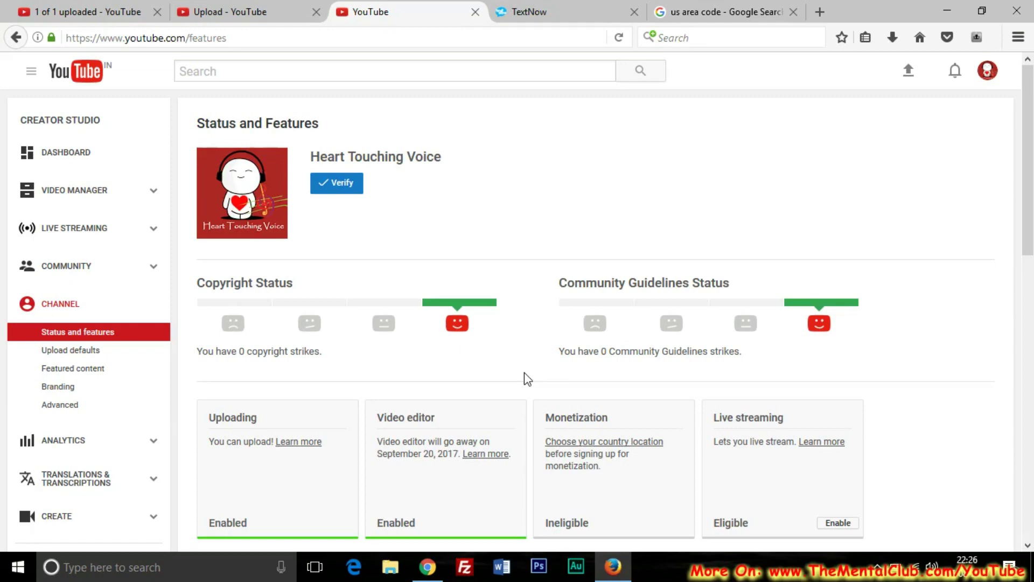
# Check which account is signed in for the Heart Touching Voice channel on the Status and Features page.
pyautogui.click(988, 70)
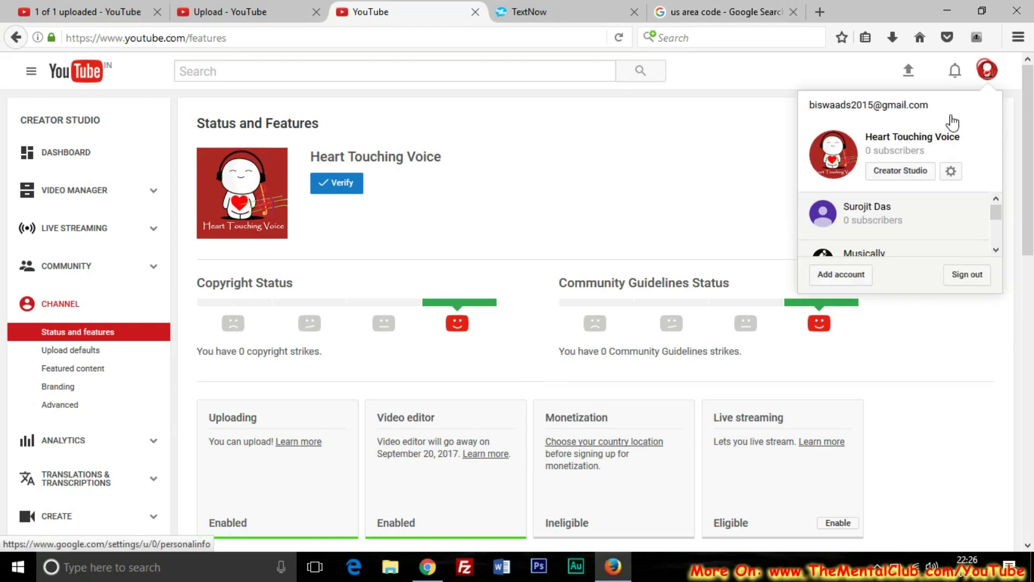
pyautogui.click(576, 189)
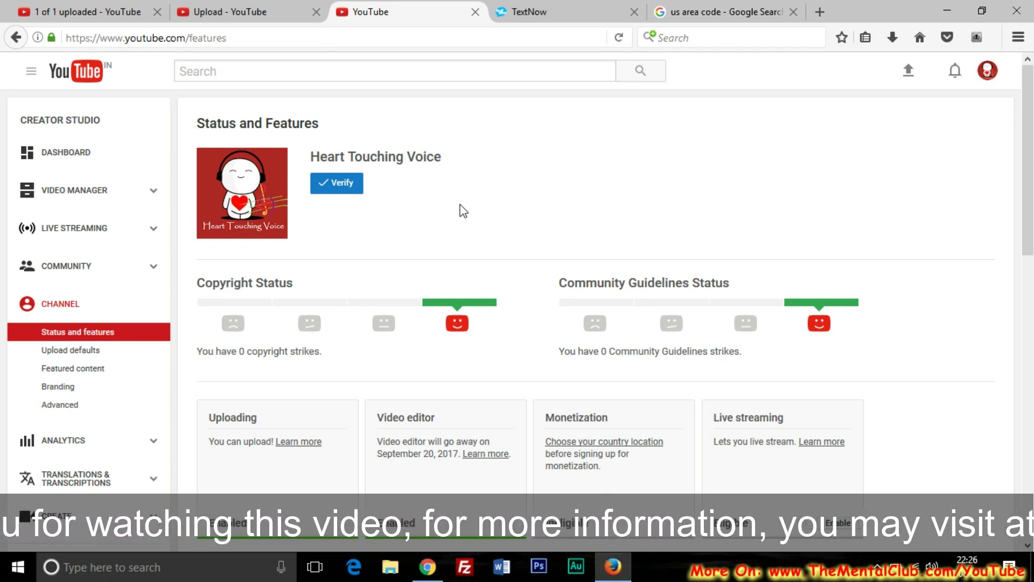
pyautogui.scroll(-1, 450, 253)
pyautogui.scroll(1, 450, 254)
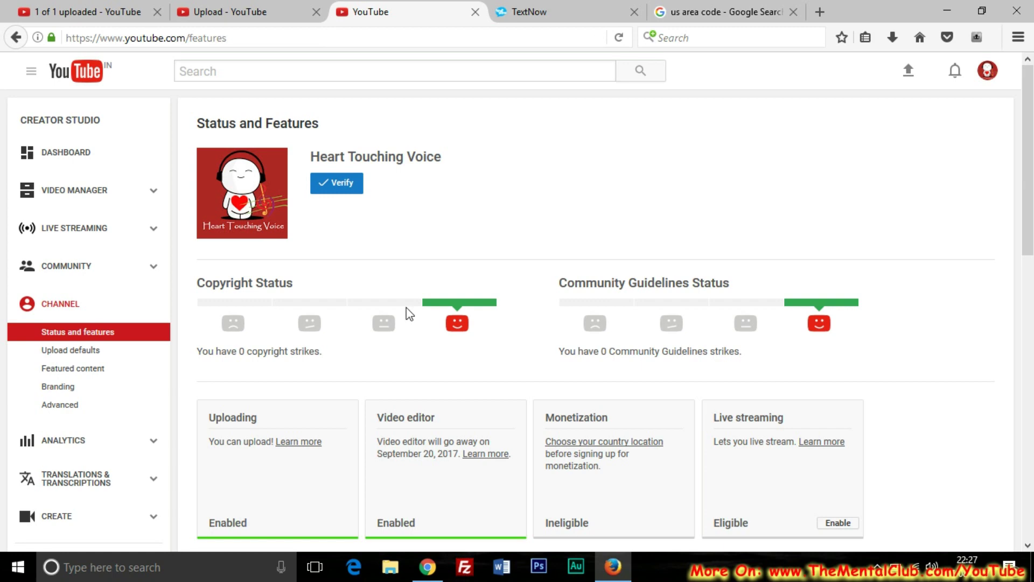
# Review the uploaded Titanic song video's basic info page, from its title and tags to the available video thumbnails.
pyautogui.click(98, 10)
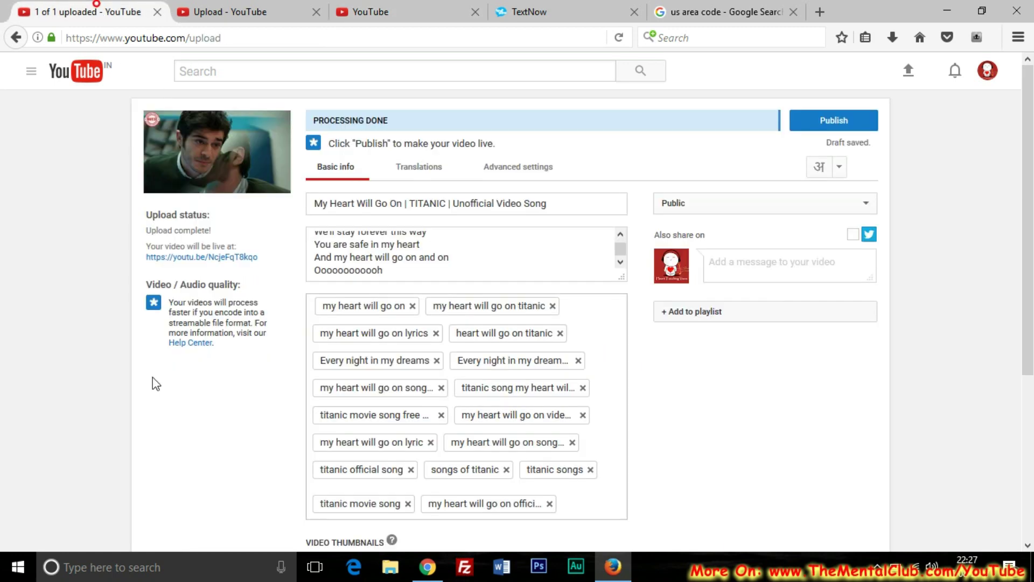
pyautogui.scroll(-2, 1015, 271)
pyautogui.scroll(2, 868, 147)
pyautogui.scroll(-2, 1032, 224)
pyautogui.moveTo(1032, 224); pyautogui.dragTo(1032, 266)
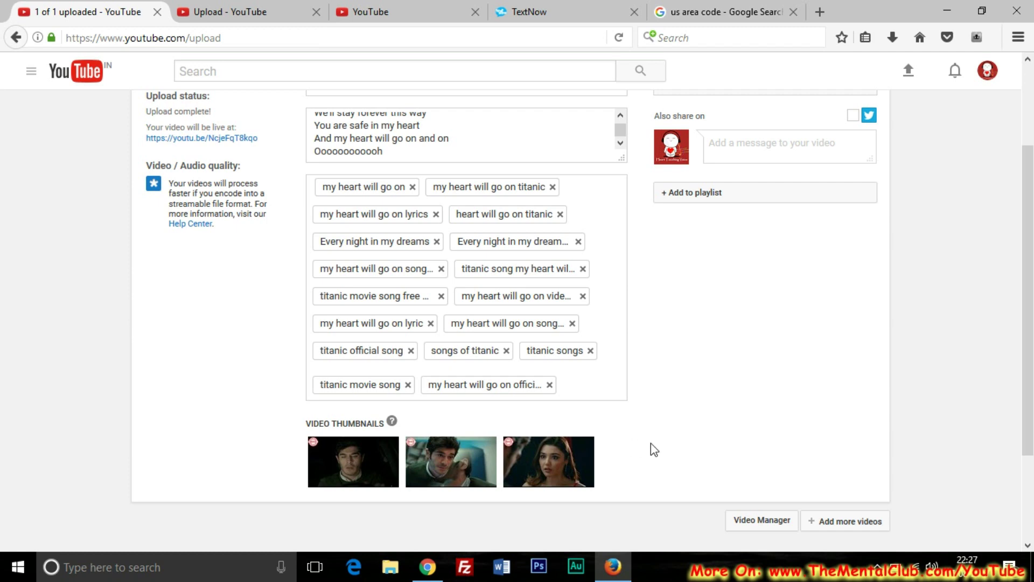
pyautogui.moveTo(1032, 405); pyautogui.dragTo(1032, 280)
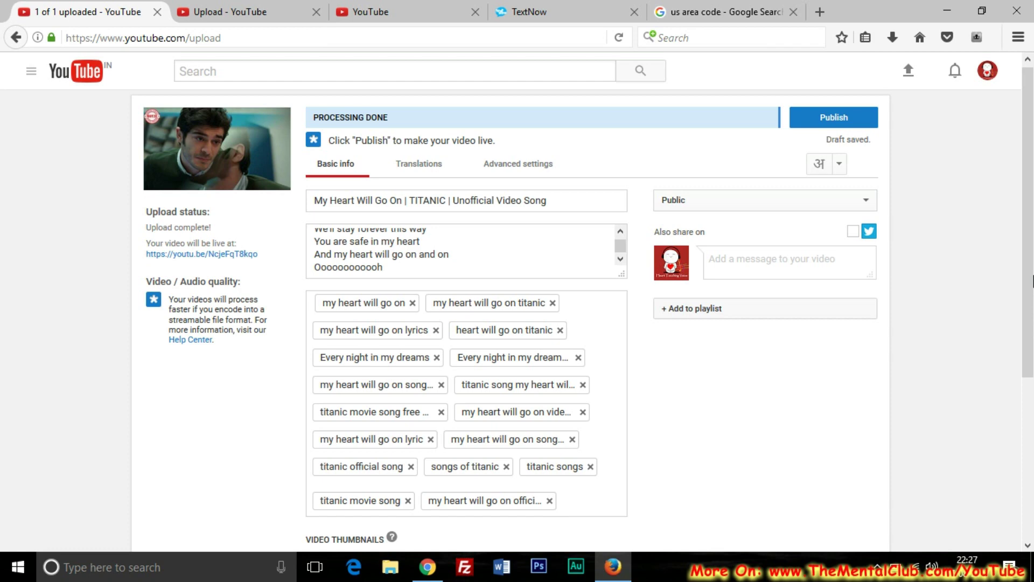
pyautogui.moveTo(1032, 280); pyautogui.dragTo(1032, 358)
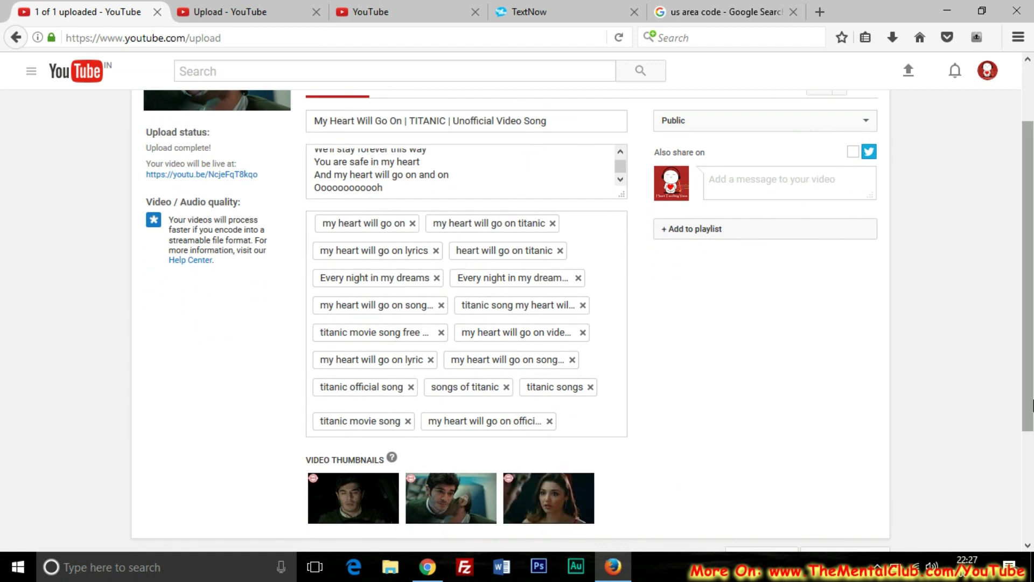
pyautogui.scroll(-2, 691, 495)
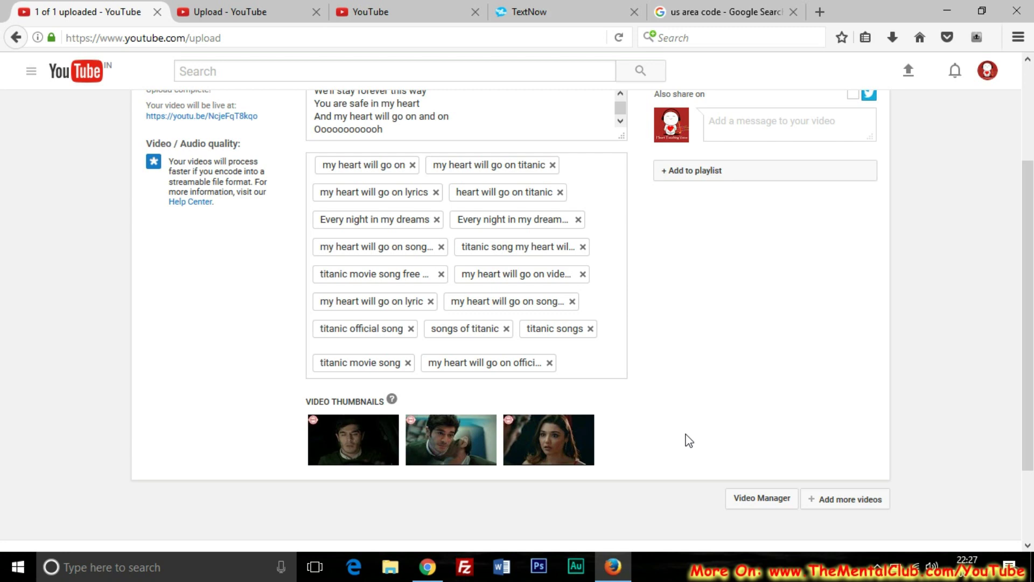
pyautogui.moveTo(1033, 341); pyautogui.dragTo(1032, 258)
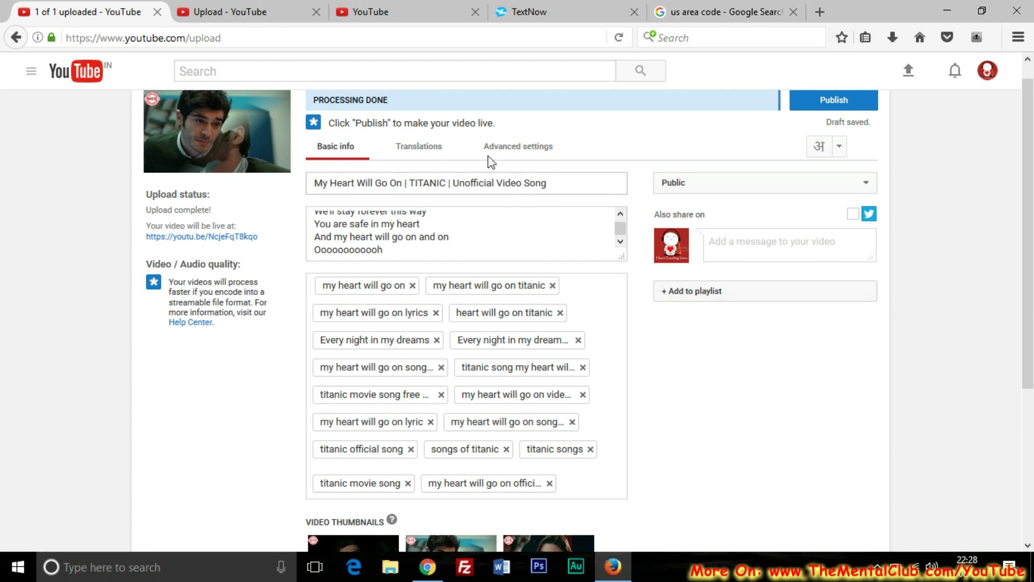
# Examine the status of the Custom thumbnails feature on the Heart Touching Voice channel's Status and Features page.
pyautogui.click(258, 7)
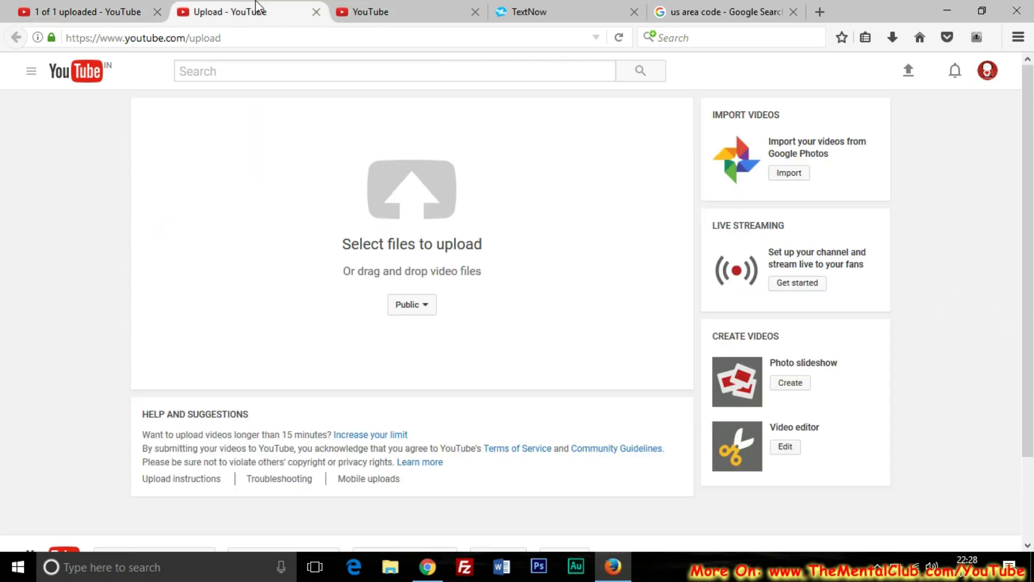
pyautogui.click(384, 8)
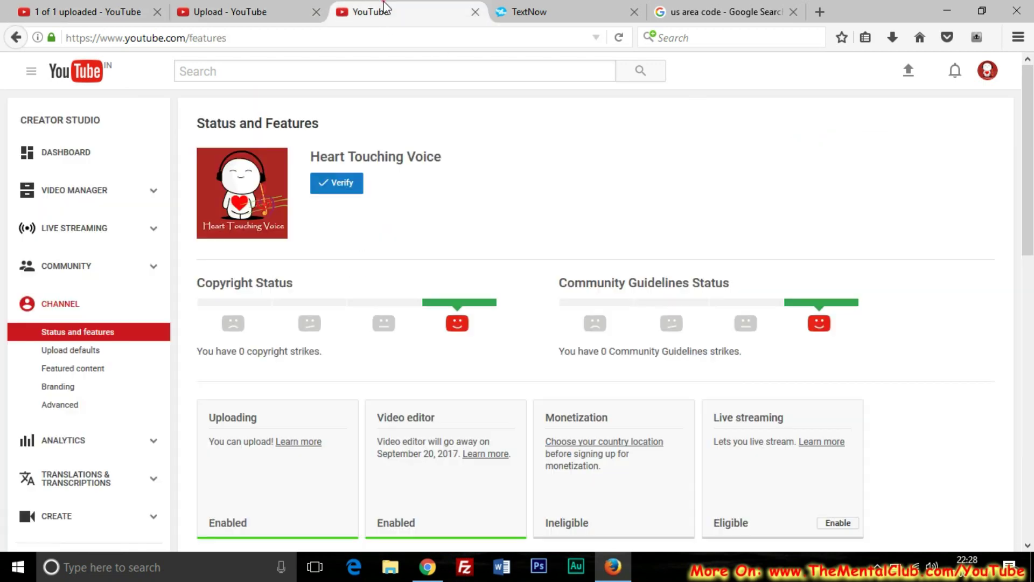
pyautogui.scroll(-3, 886, 321)
pyautogui.moveTo(1029, 284); pyautogui.dragTo(1029, 364)
pyautogui.moveTo(717, 226); pyautogui.dragTo(821, 229)
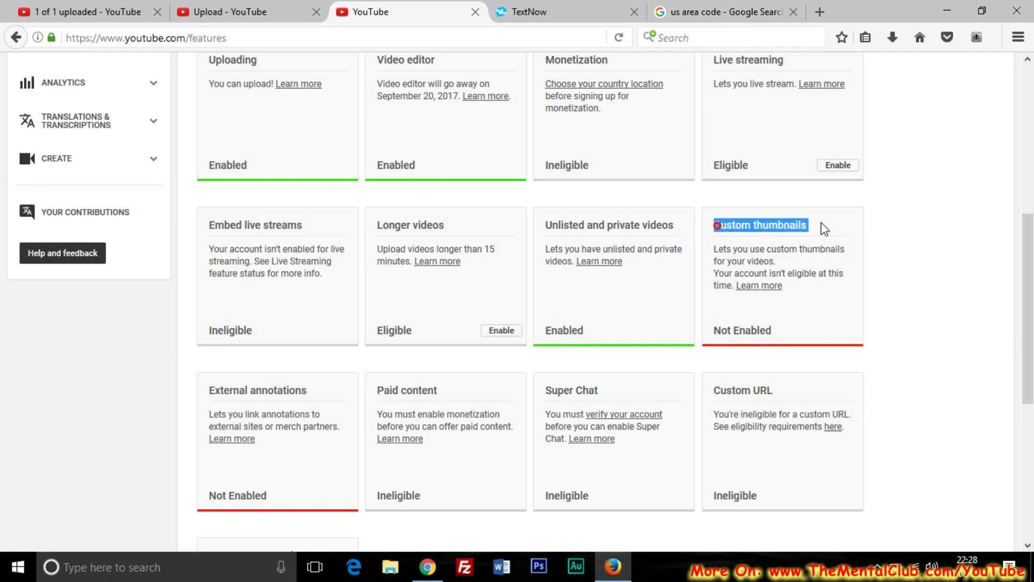
pyautogui.scroll(-1, 946, 282)
pyautogui.click(719, 269)
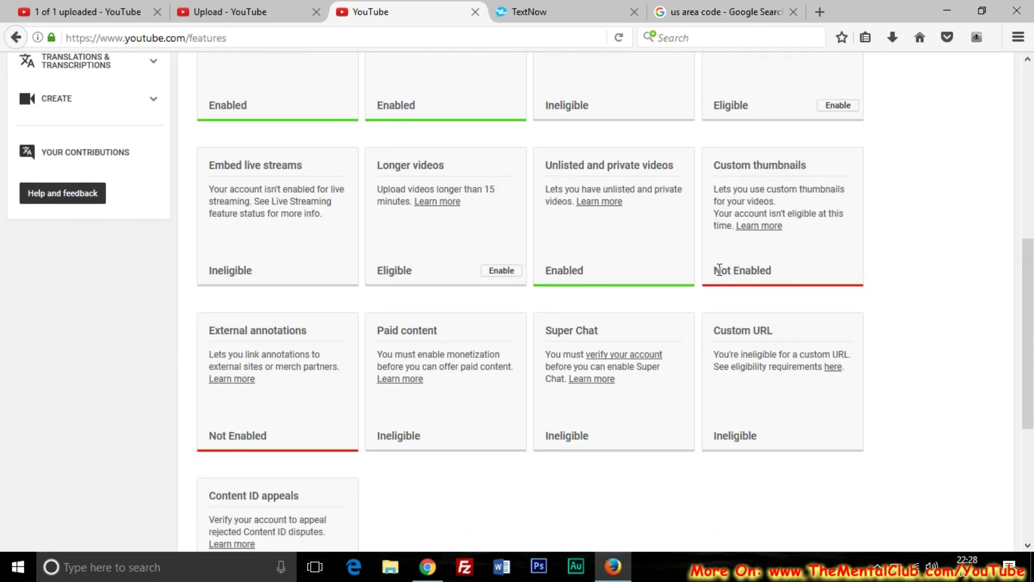
pyautogui.moveTo(715, 270); pyautogui.dragTo(776, 271)
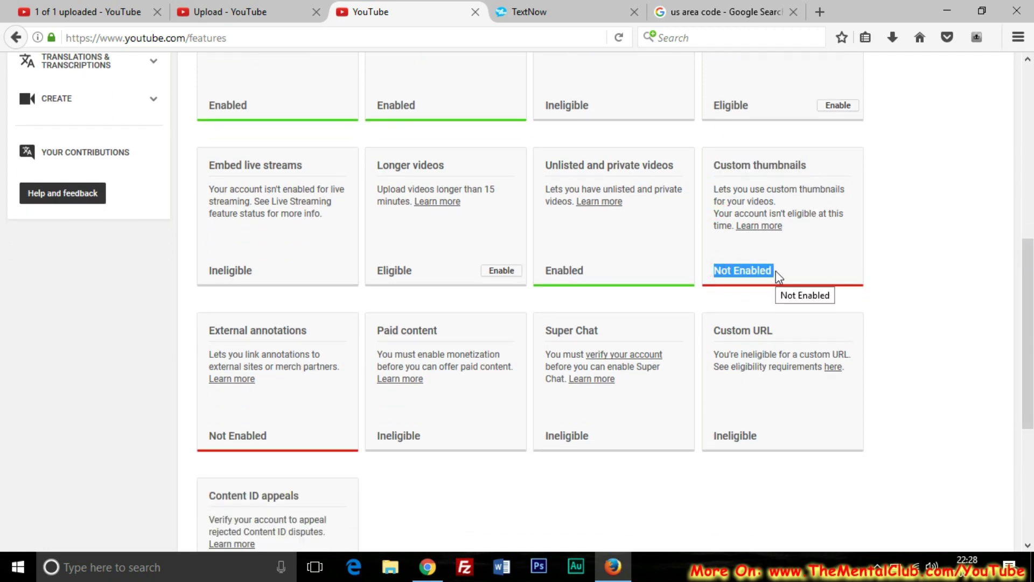
# Examine the status of the External annotations feature for the Heart Touching Voice channel.
pyautogui.moveTo(1032, 328); pyautogui.dragTo(1032, 379)
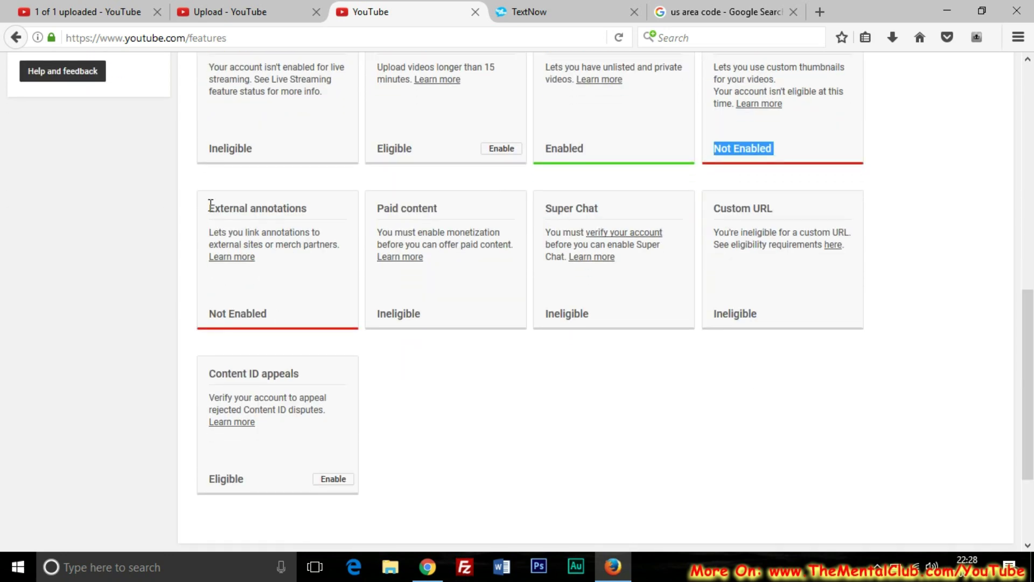
pyautogui.moveTo(210, 205); pyautogui.dragTo(314, 215)
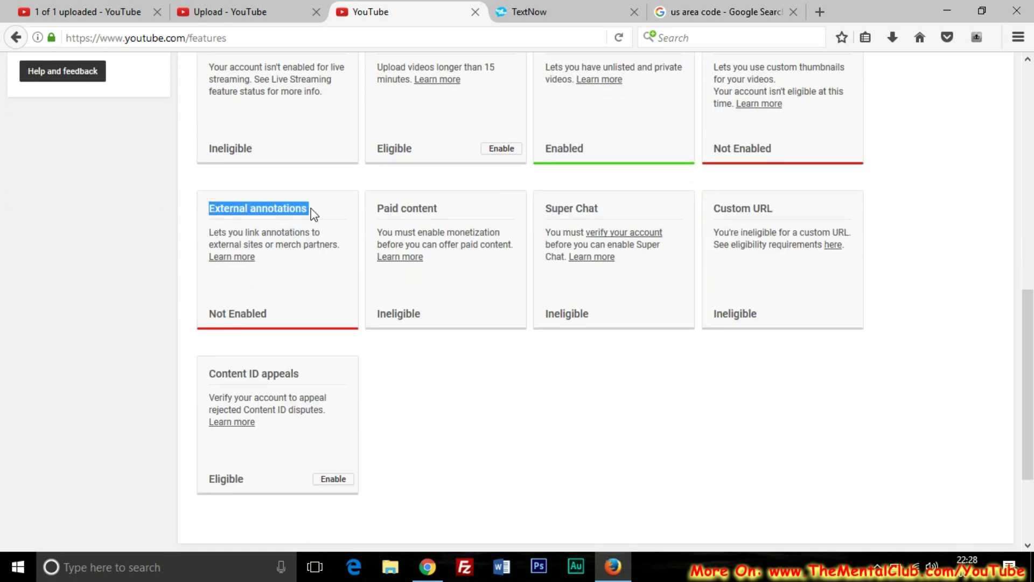
pyautogui.moveTo(211, 317); pyautogui.dragTo(278, 322)
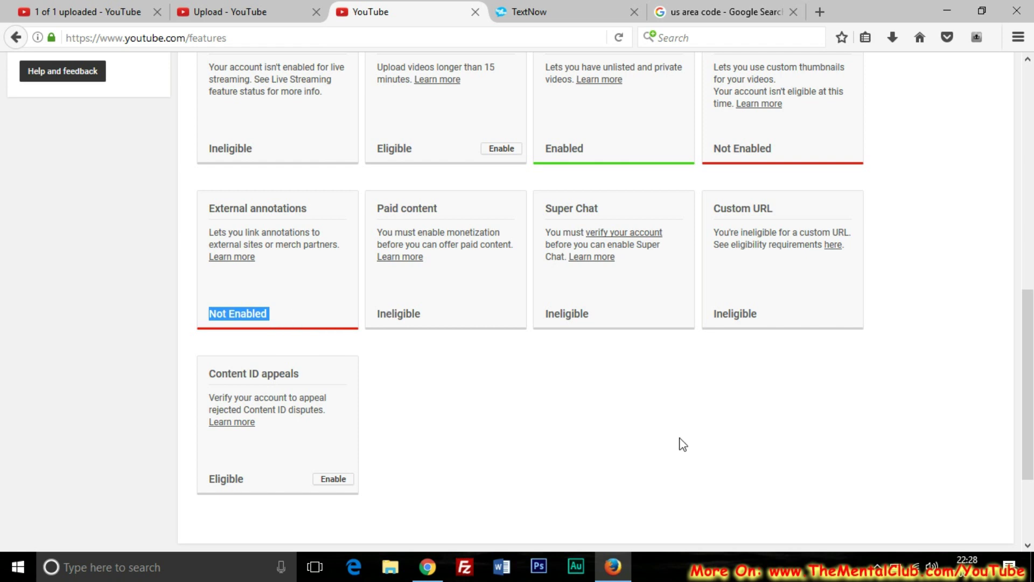
pyautogui.scroll(4, 679, 438)
pyautogui.scroll(2, 1032, 302)
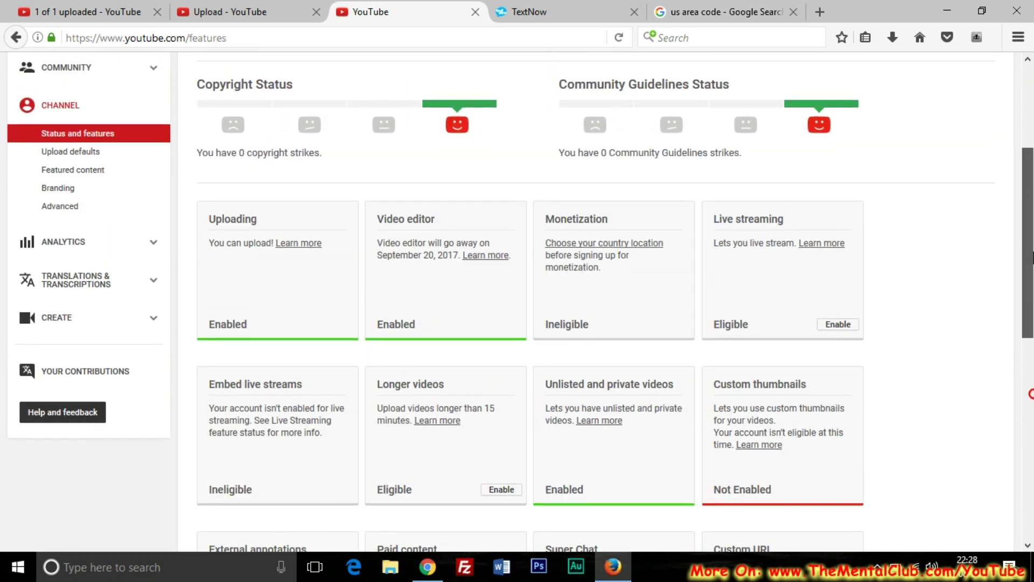
# Switch to Chrome and examine the Custom thumbnails status of The Mental Club channel for comparison.
pyautogui.click(428, 567)
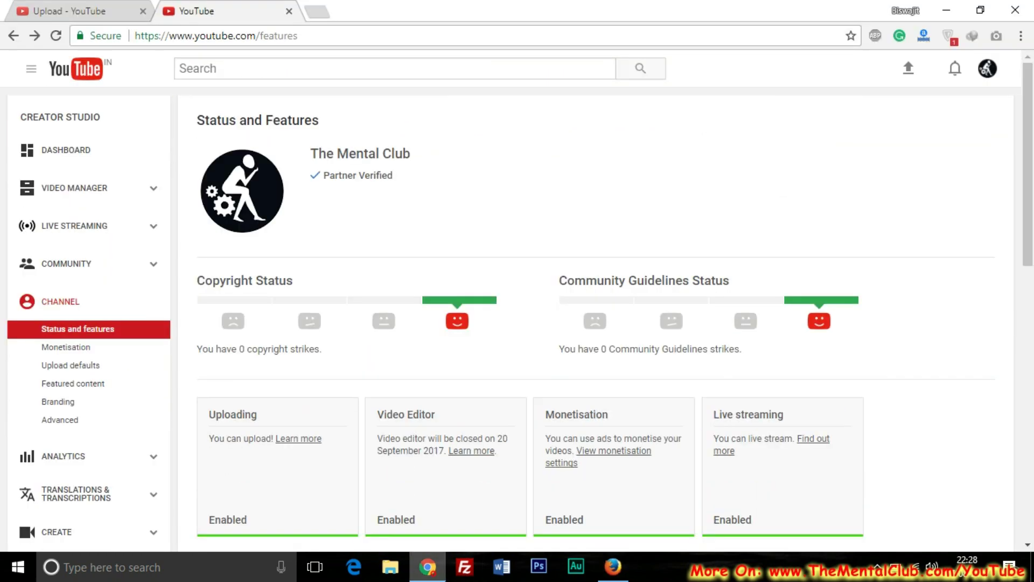
pyautogui.scroll(-5, 1029, 316)
pyautogui.scroll(-2, 1029, 315)
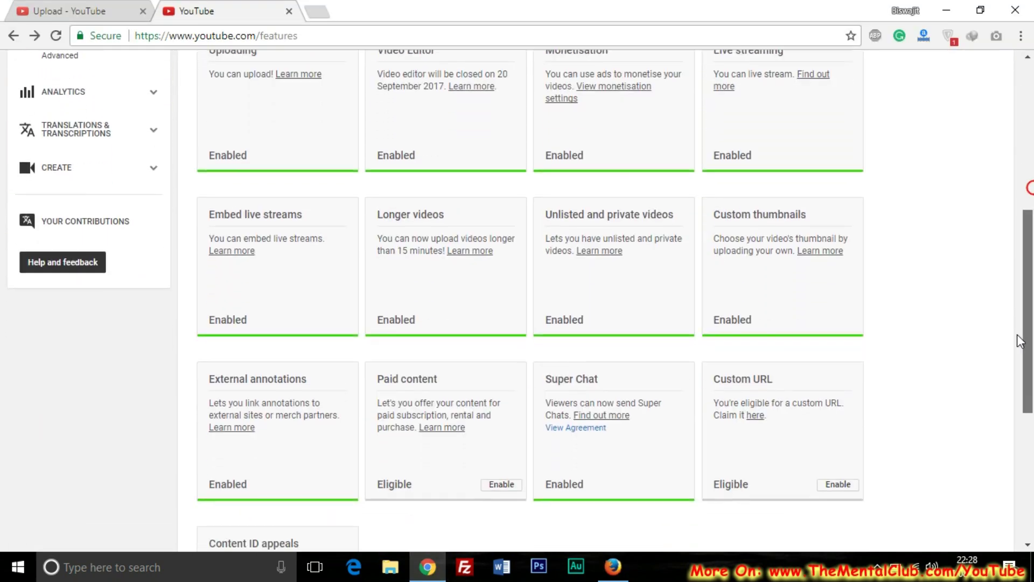
pyautogui.moveTo(719, 214); pyautogui.dragTo(807, 215)
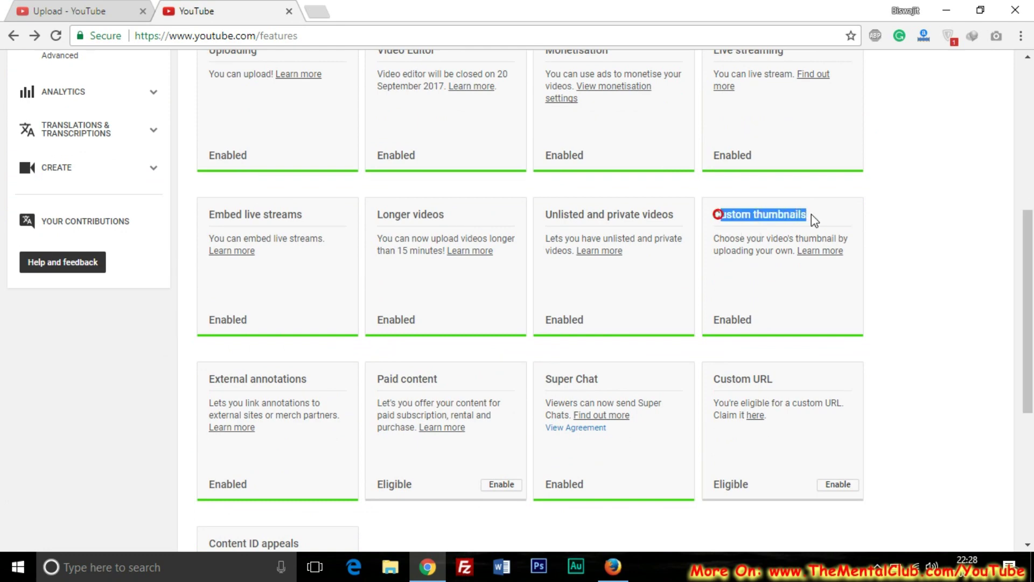
pyautogui.scroll(-1, 773, 275)
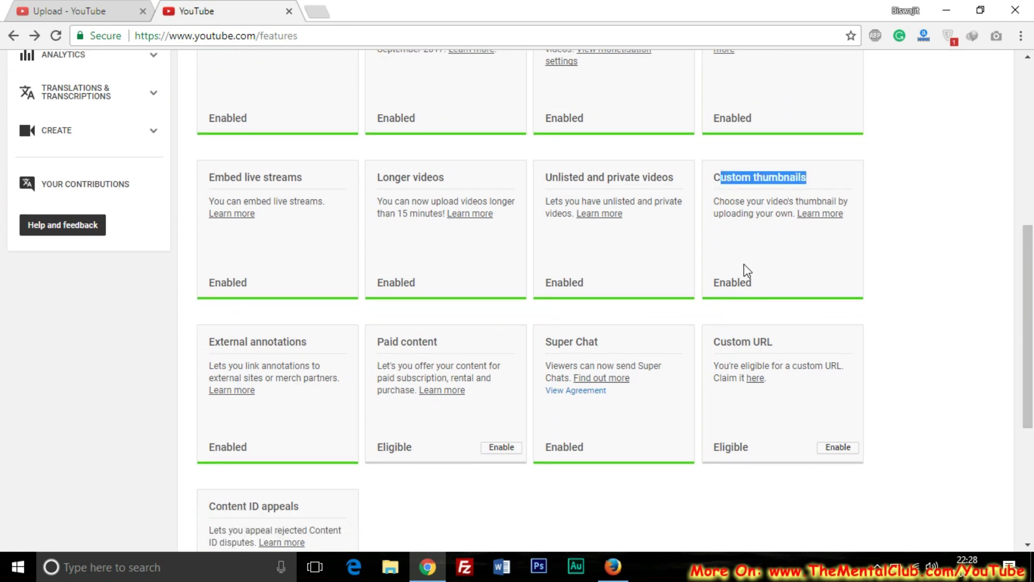
pyautogui.doubleClick(717, 282)
pyautogui.scroll(-2, 716, 280)
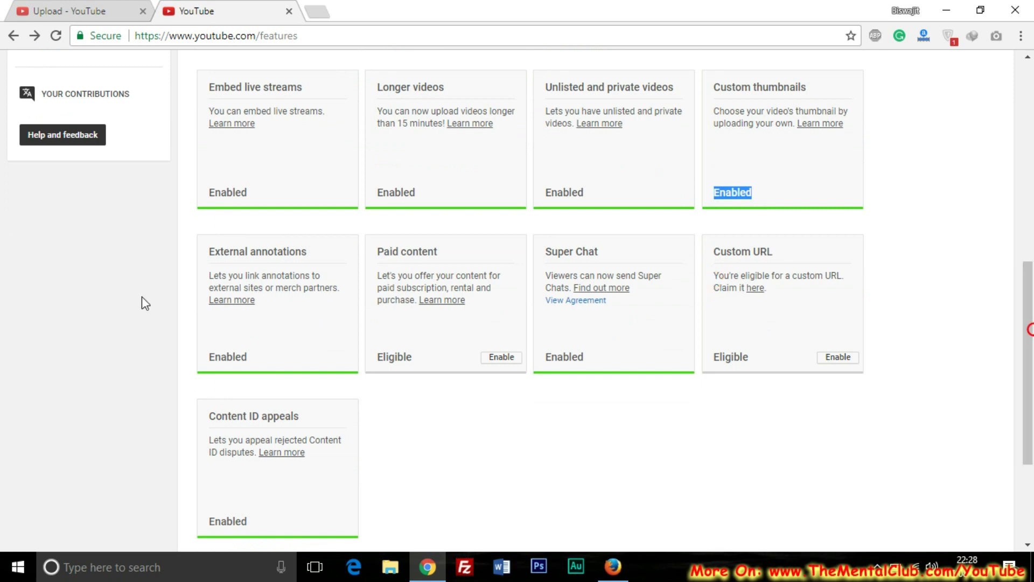
# Examine the External annotations status of The Mental Club channel.
pyautogui.doubleClick(210, 251)
pyautogui.moveTo(256, 252); pyautogui.dragTo(311, 259)
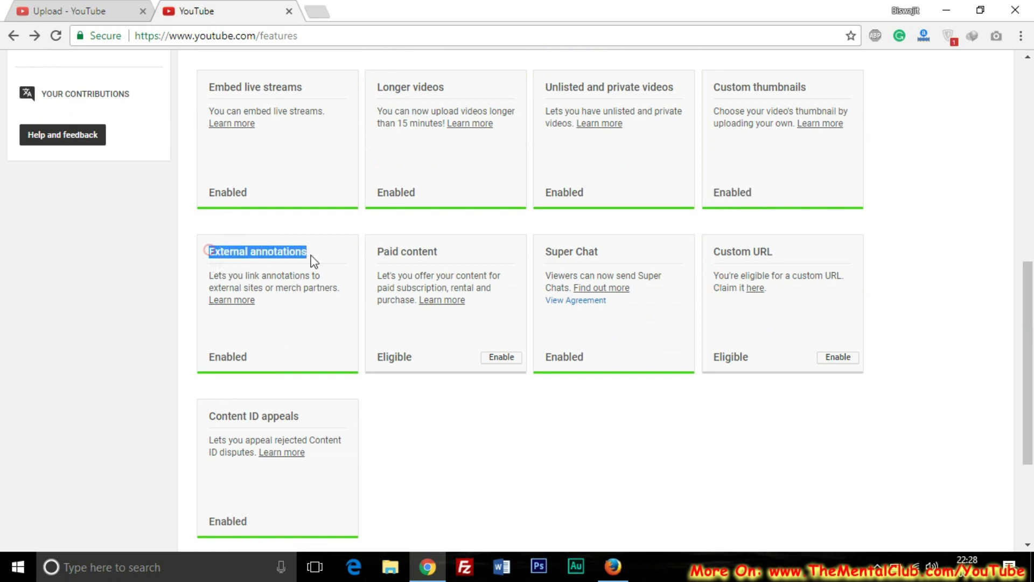
pyautogui.click(257, 278)
pyautogui.moveTo(239, 360); pyautogui.dragTo(311, 253)
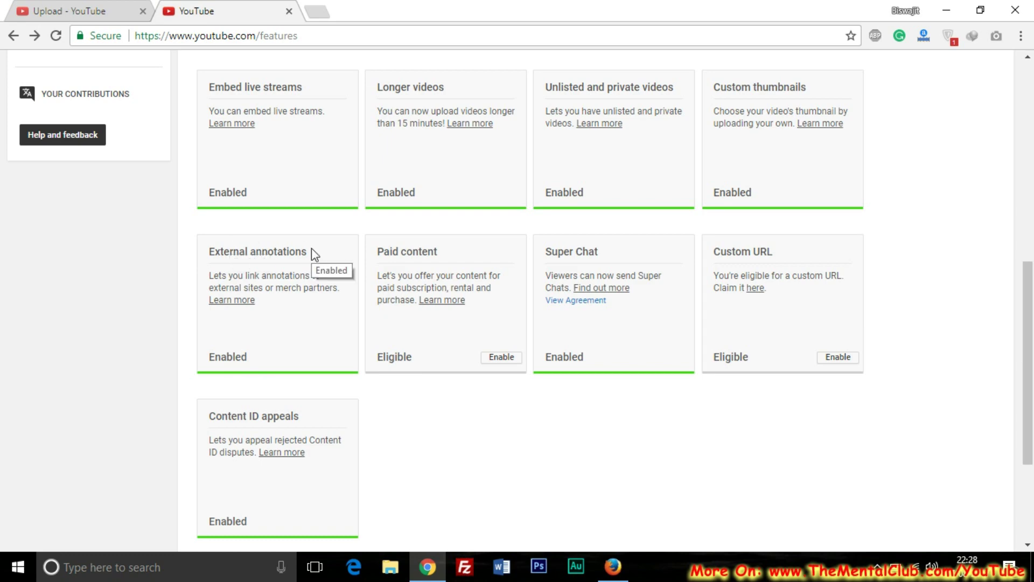
pyautogui.moveTo(1030, 417); pyautogui.dragTo(1030, 237)
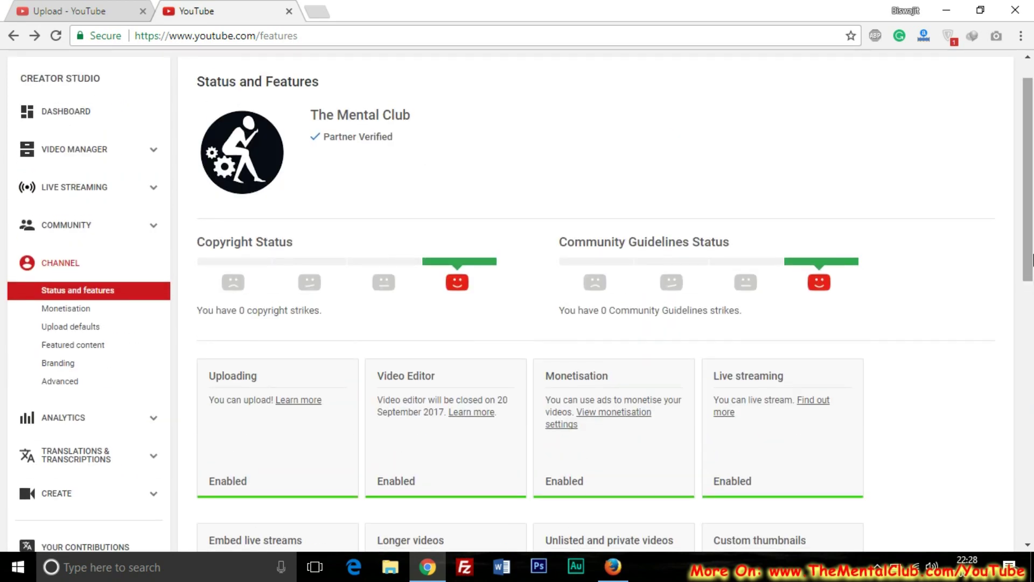
# Switch back to Firefox and recheck the thumbnail options on the uploaded Titanic song video's details page.
pyautogui.click(612, 571)
pyautogui.scroll(3, 822, 108)
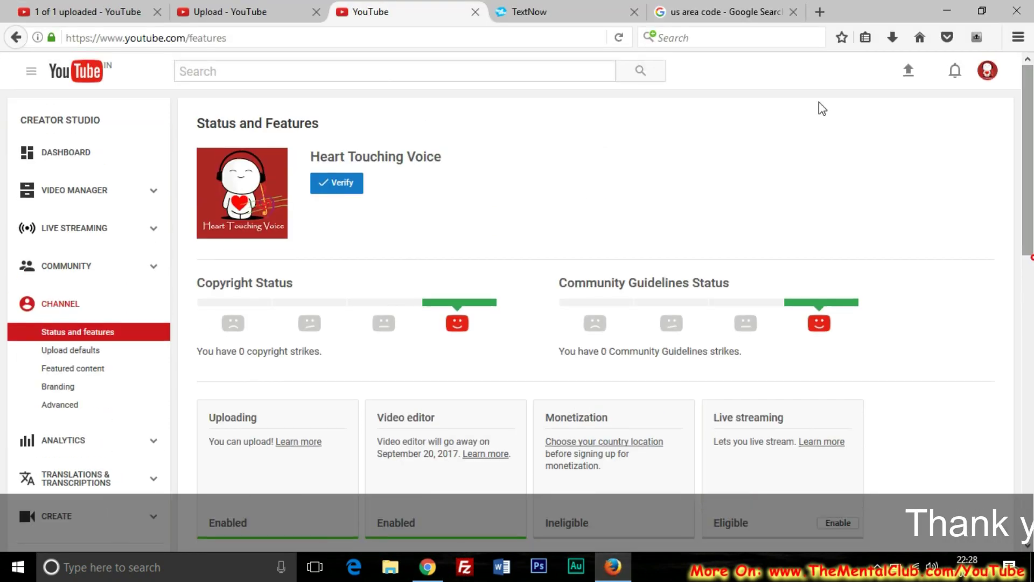
pyautogui.click(87, 12)
pyautogui.moveTo(1030, 259); pyautogui.dragTo(1032, 285)
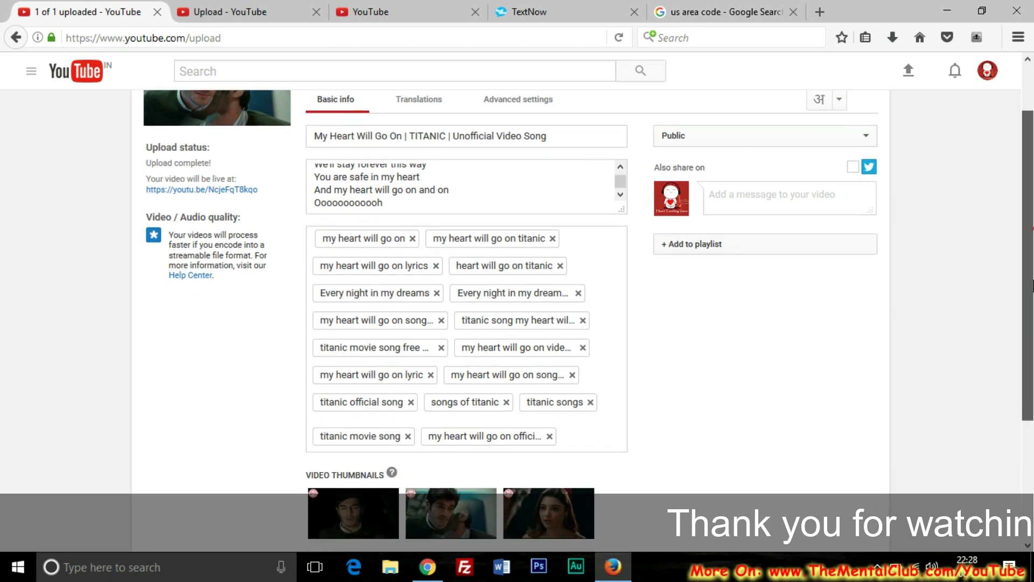
pyautogui.scroll(-1, 958, 374)
pyautogui.scroll(-1, 781, 444)
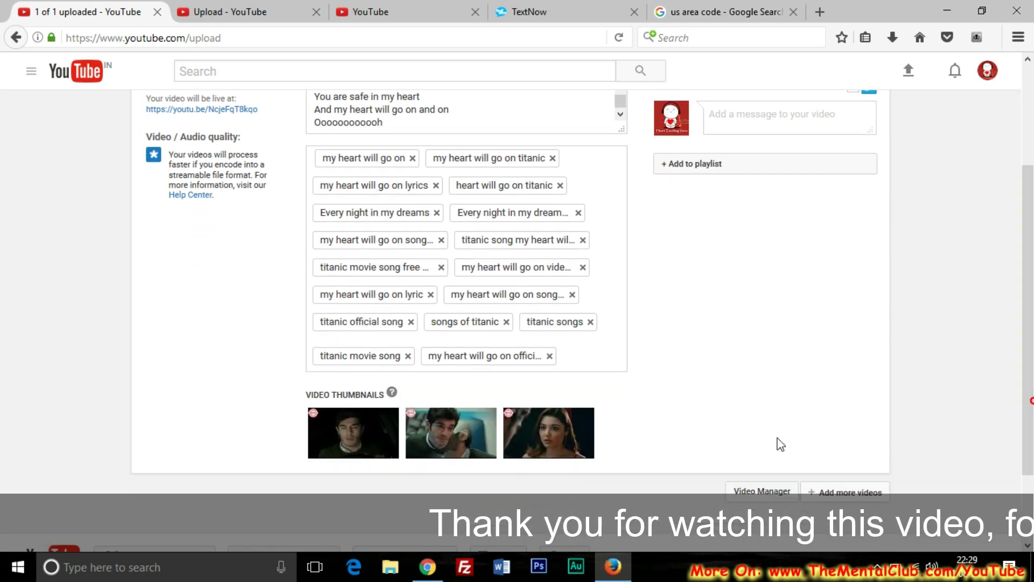
pyautogui.scroll(-1, 733, 408)
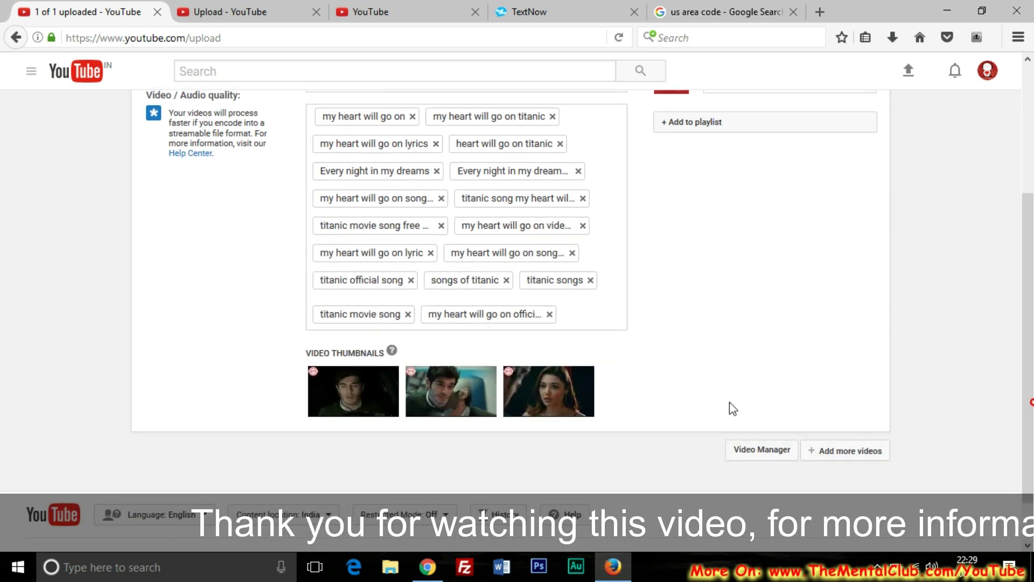
pyautogui.scroll(5, 1029, 285)
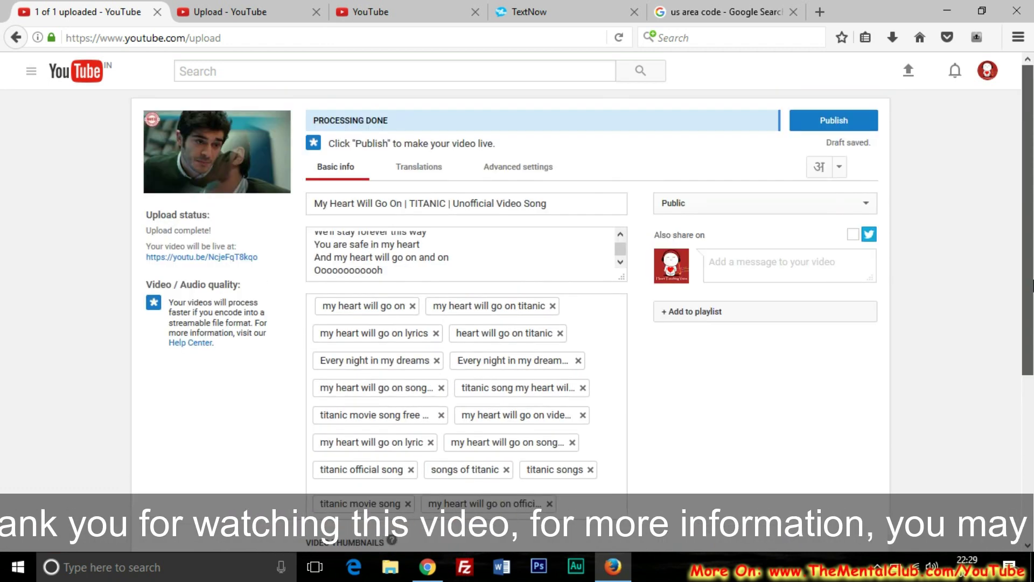
# Read the note about uploading videos longer than 15 minutes in the upload page's help and suggestions.
pyautogui.hotkey('ctrl', 'Tab')
pyautogui.scroll(-1, 1032, 245)
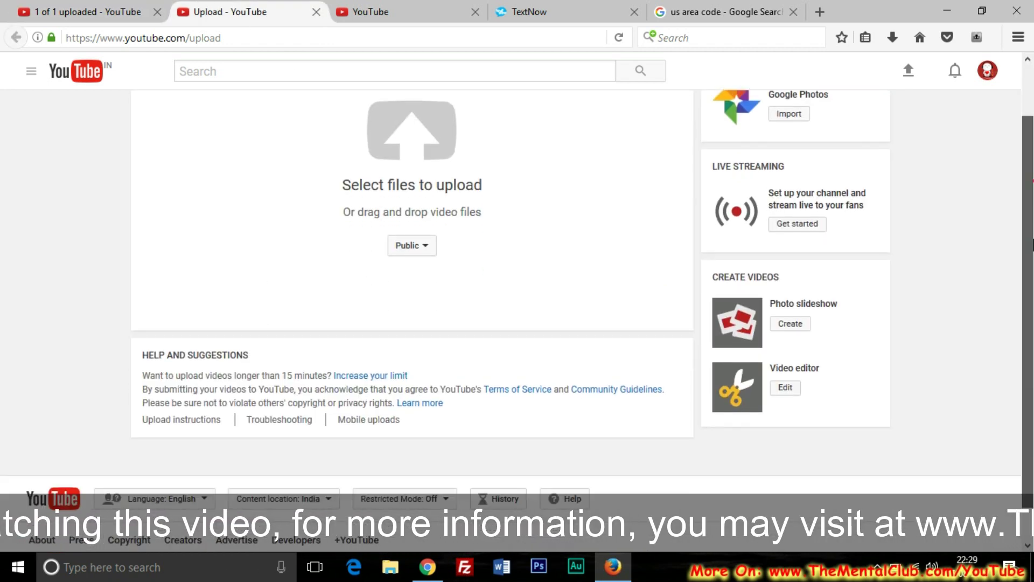
pyautogui.scroll(-1, 1032, 245)
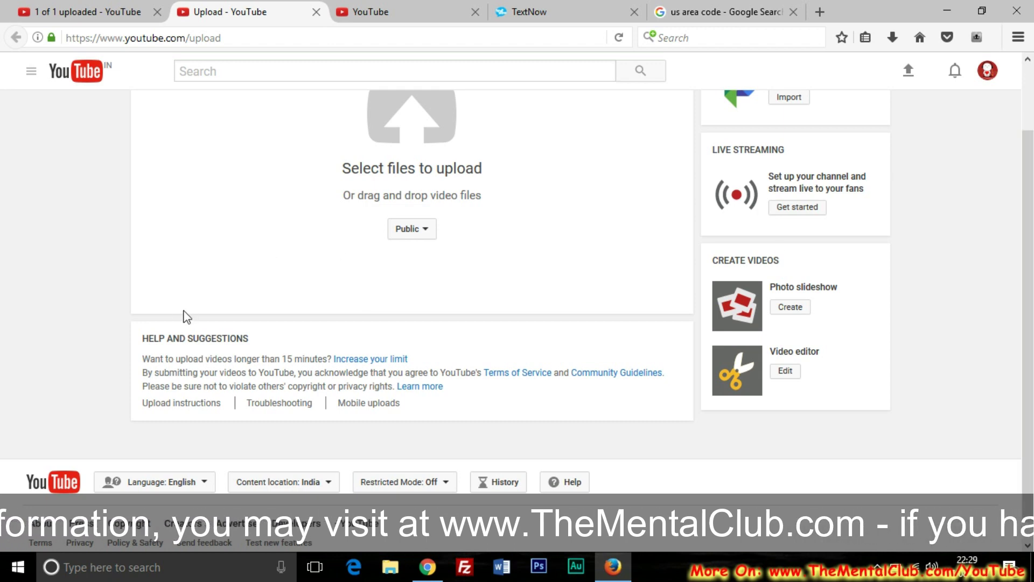
pyautogui.scroll(1, 186, 317)
pyautogui.moveTo(144, 372); pyautogui.dragTo(276, 371)
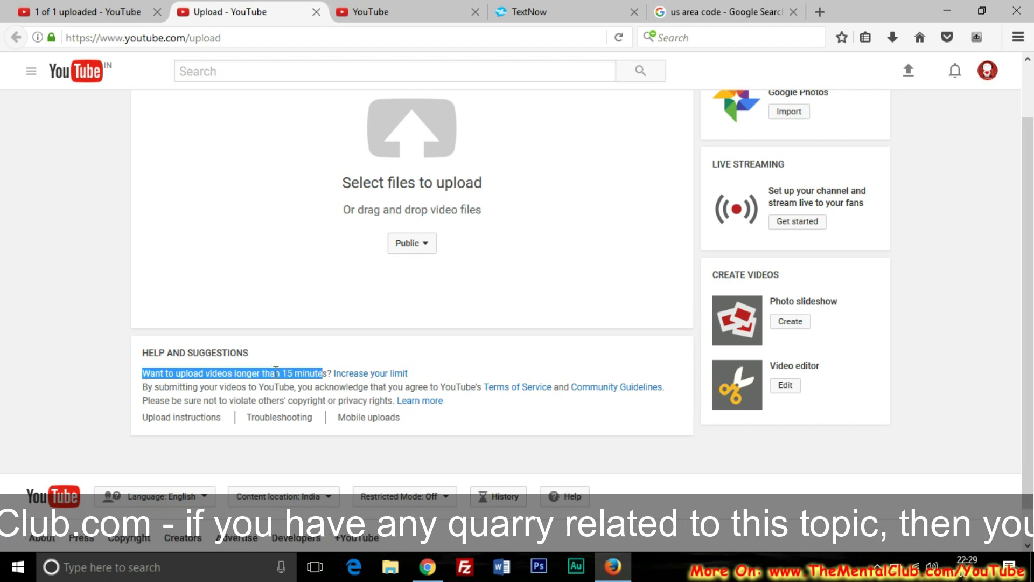
pyautogui.click(277, 370)
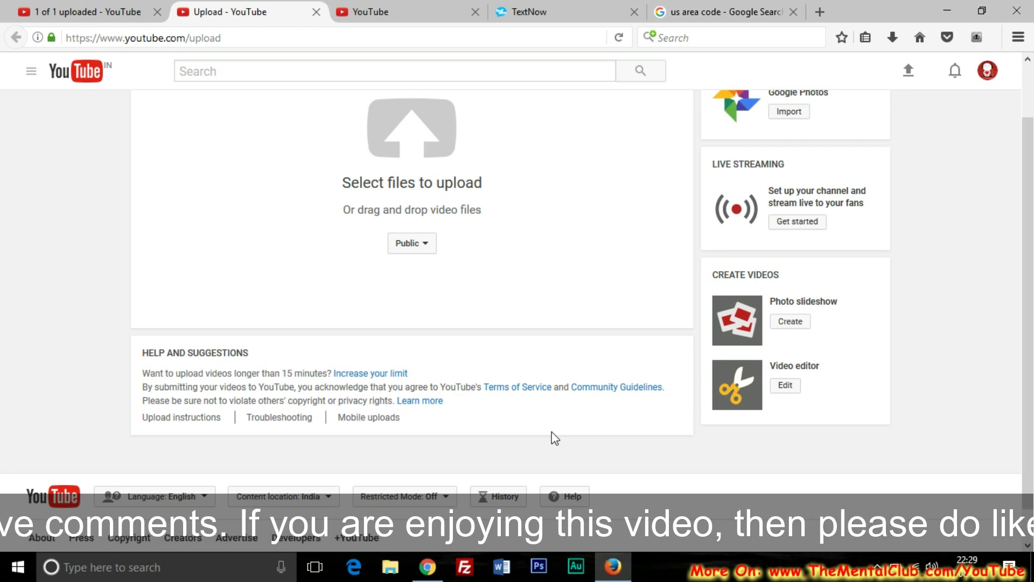
# Open the "Increase your limit" link from the upload page's help and suggestions in a new tab.
pyautogui.moveTo(1029, 337); pyautogui.dragTo(1032, 288)
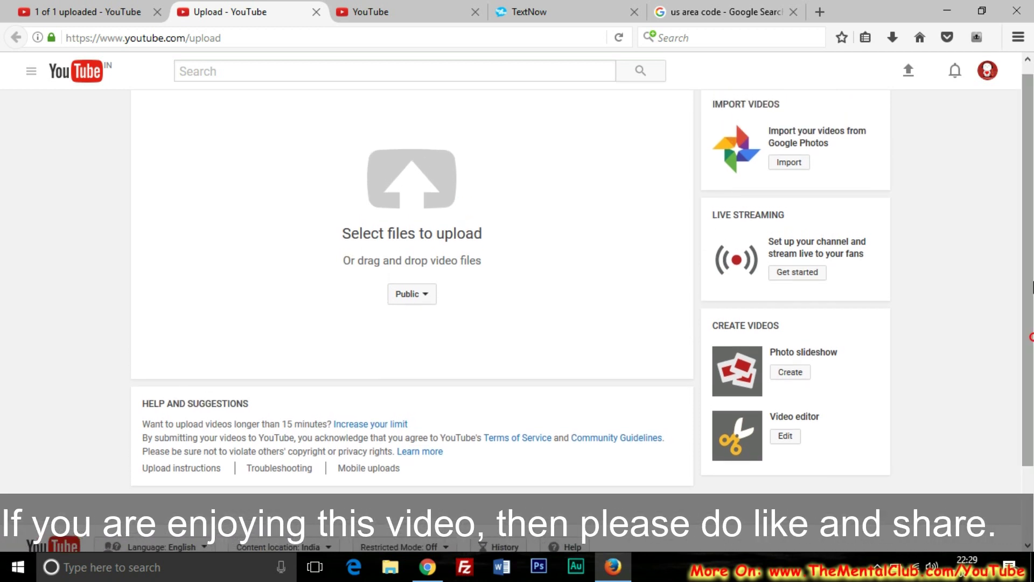
pyautogui.rightClick(384, 425)
pyautogui.click(441, 269)
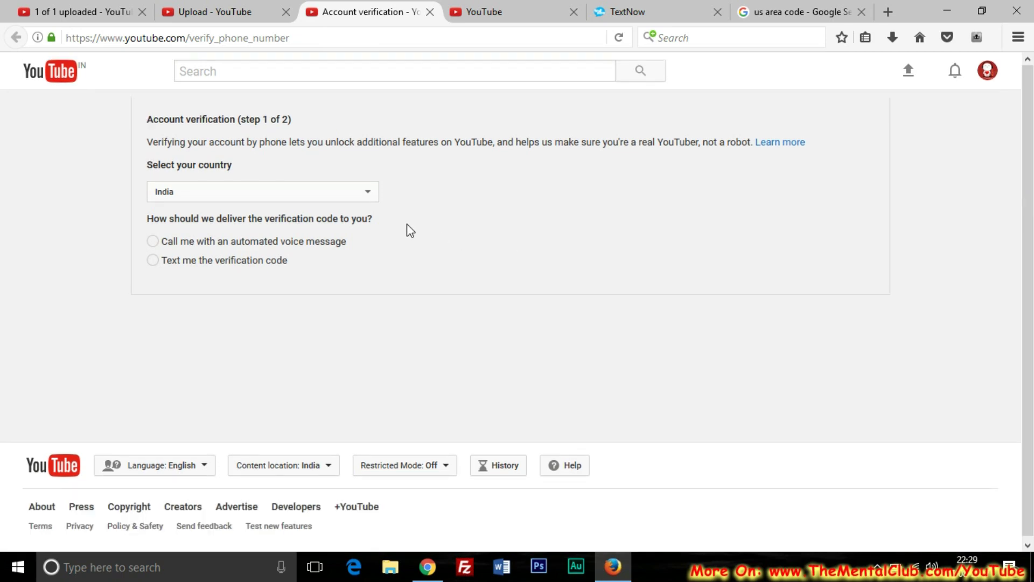
# Read the explanation of what verifying an account by phone unlocks on the Account verification page.
pyautogui.moveTo(147, 142); pyautogui.dragTo(354, 142)
pyautogui.moveTo(405, 144); pyautogui.dragTo(434, 143)
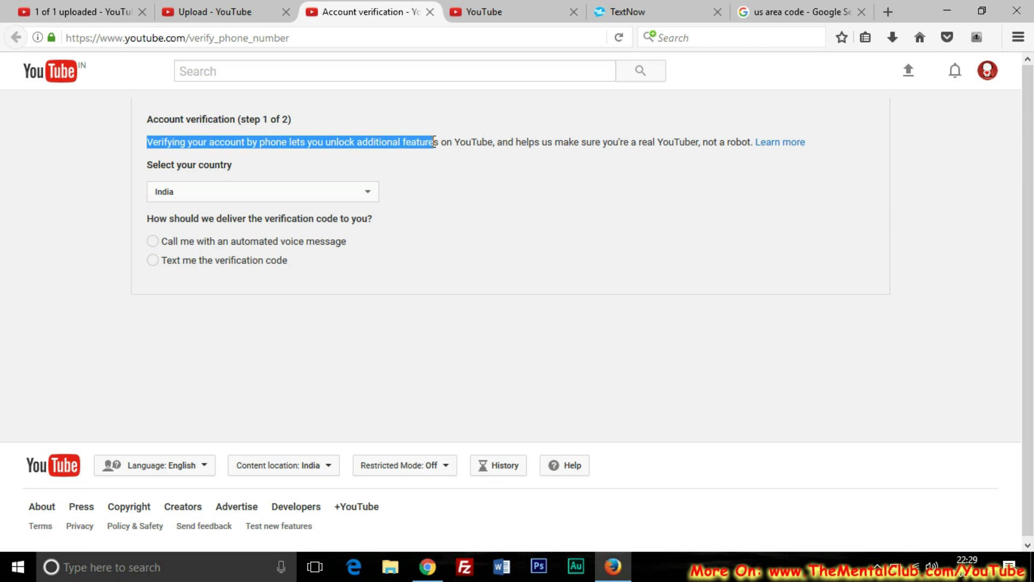
pyautogui.moveTo(502, 143); pyautogui.dragTo(745, 147)
pyautogui.click(637, 144)
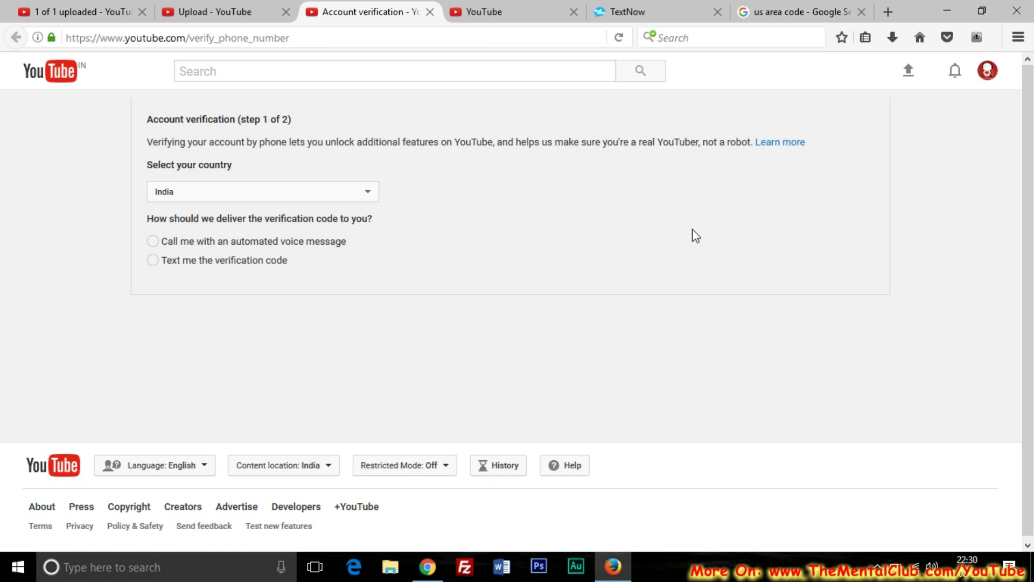
pyautogui.click(1029, 209)
pyautogui.moveTo(212, 139); pyautogui.dragTo(628, 142)
pyautogui.click(668, 143)
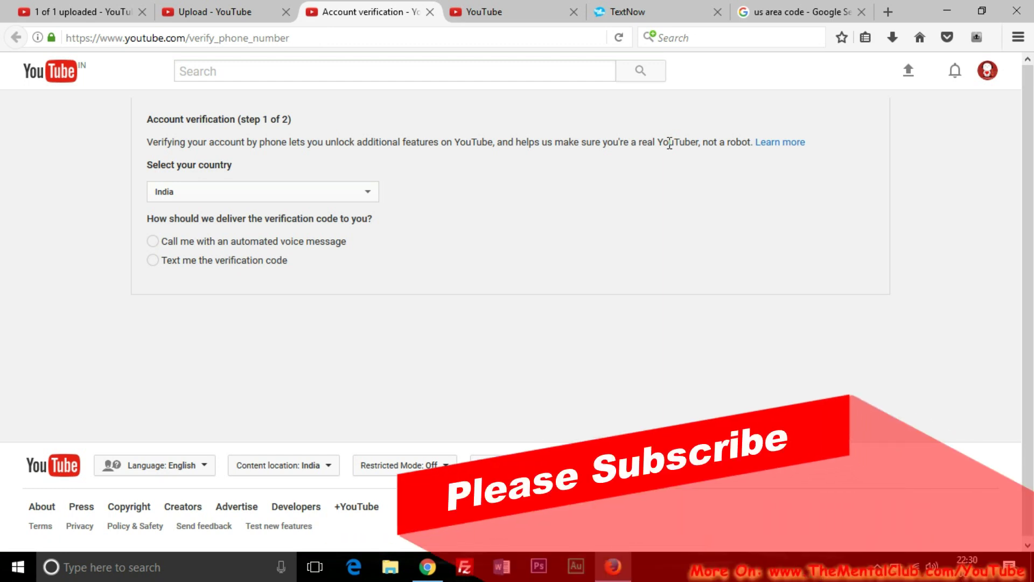
# Revisit the open upload, video details and account verification pages, and review the Heart Touching Voice channel's Status and Features page.
pyautogui.click(210, 8)
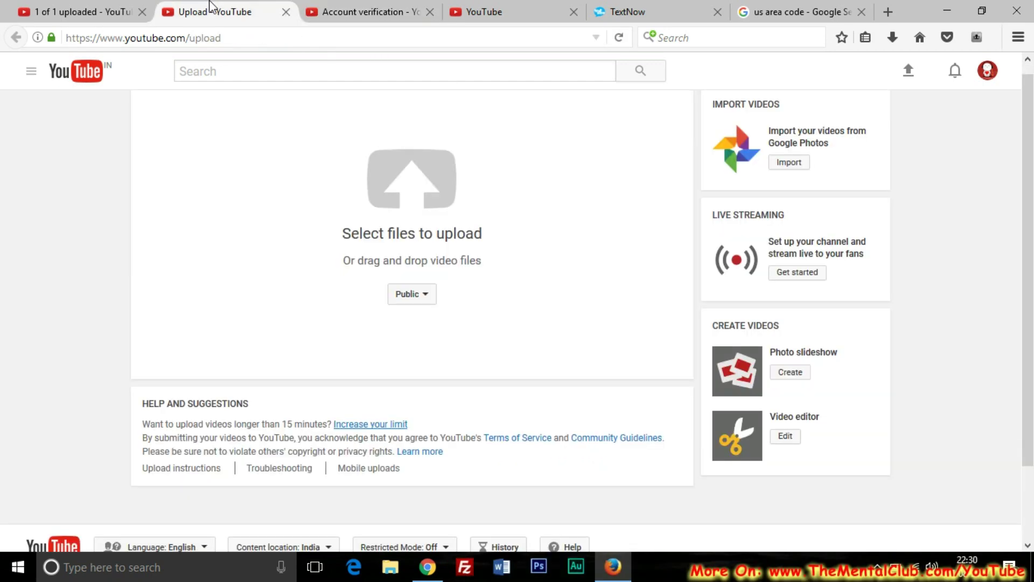
pyautogui.click(95, 6)
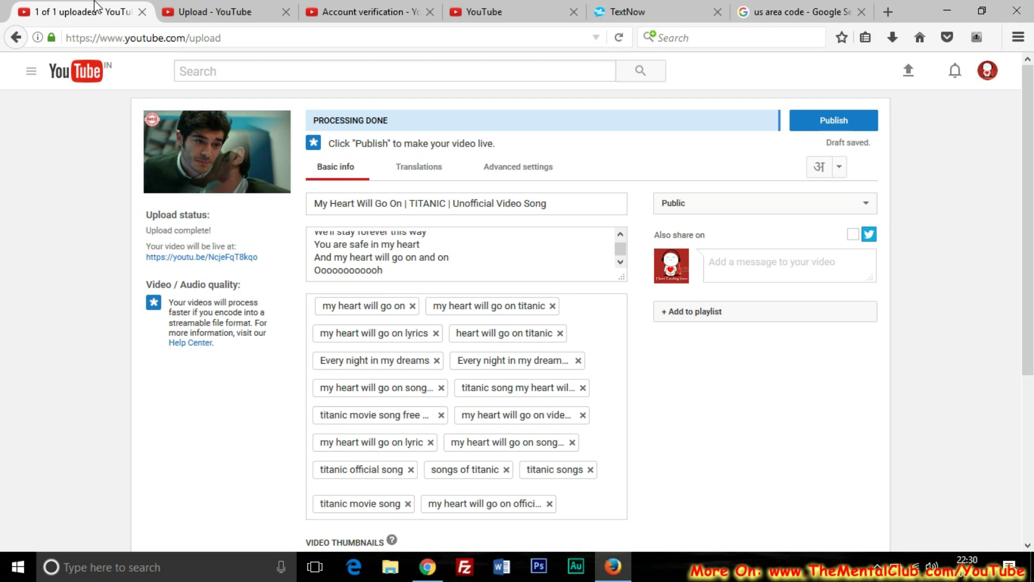
pyautogui.click(395, 9)
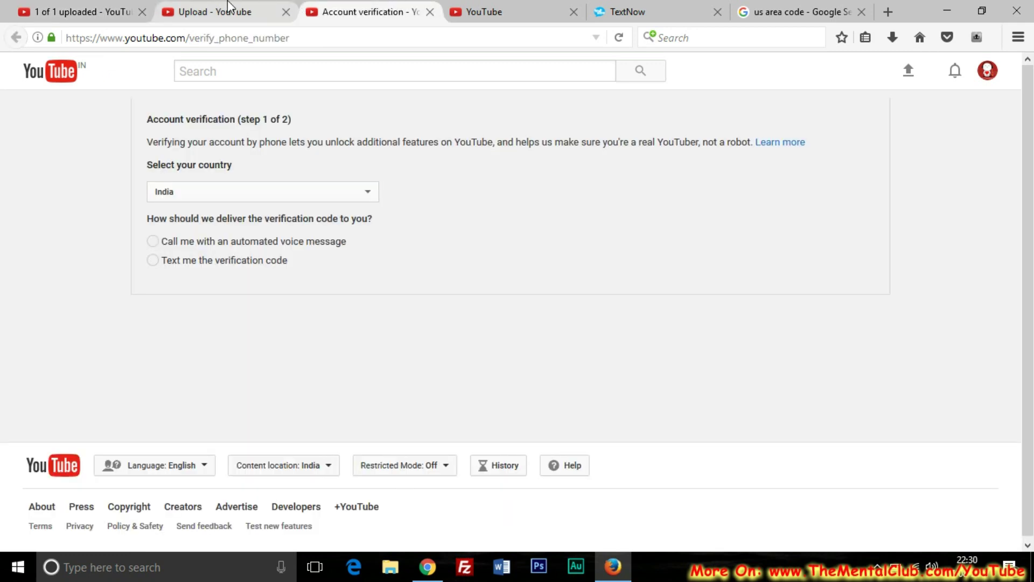
pyautogui.click(210, 7)
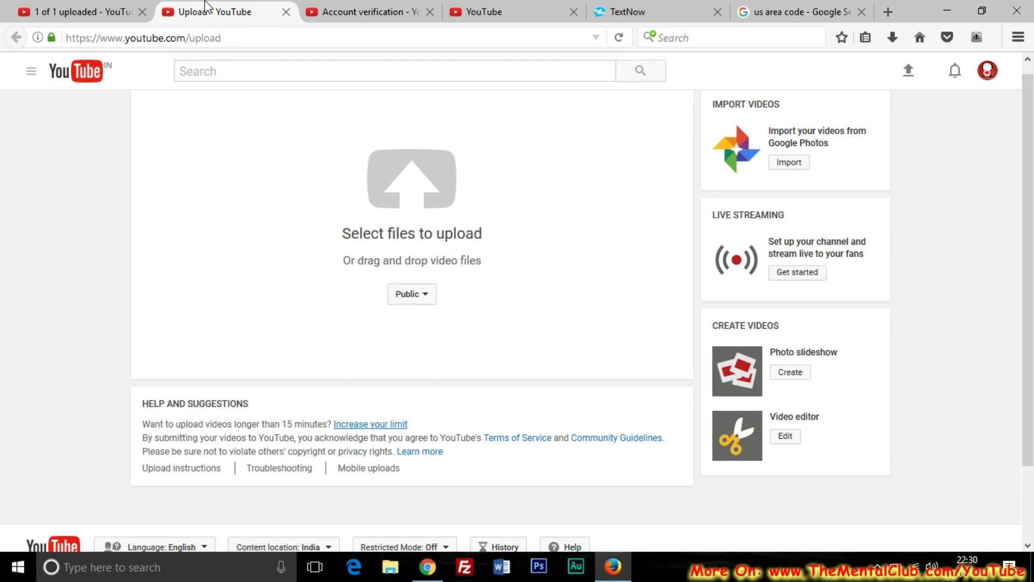
pyautogui.click(472, 9)
pyautogui.scroll(-3, 1026, 226)
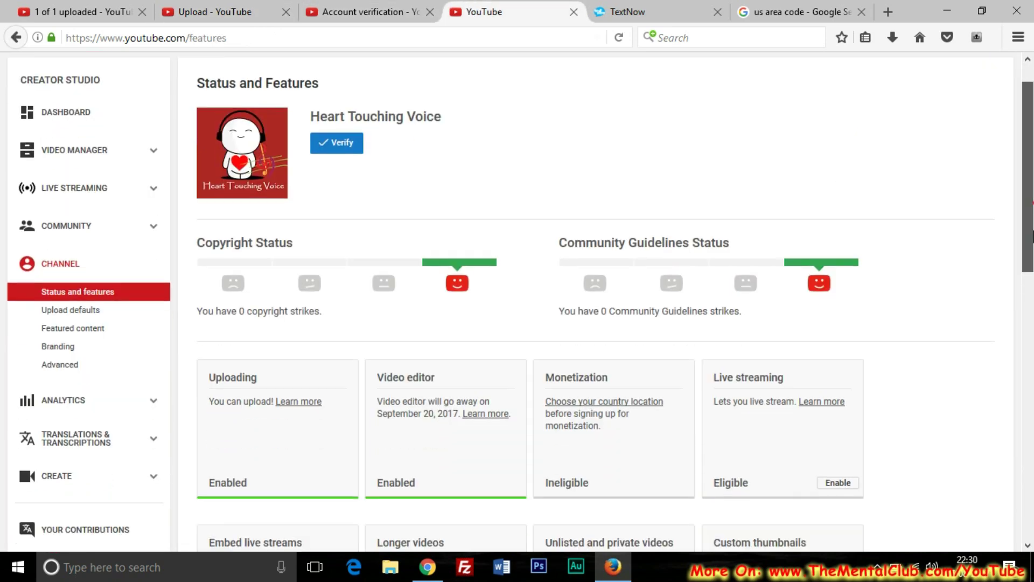
pyautogui.scroll(3, 1026, 226)
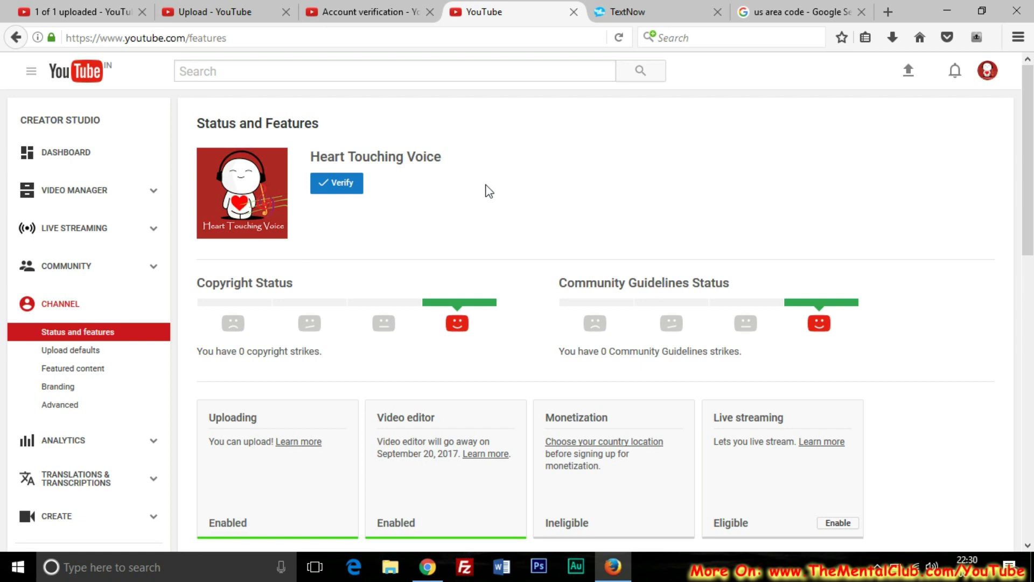
# Switch to the TextNow messaging page and examine its web address and the free phone number prompt asking for an area code.
pyautogui.click(659, 10)
pyautogui.moveTo(165, 37); pyautogui.dragTo(272, 31)
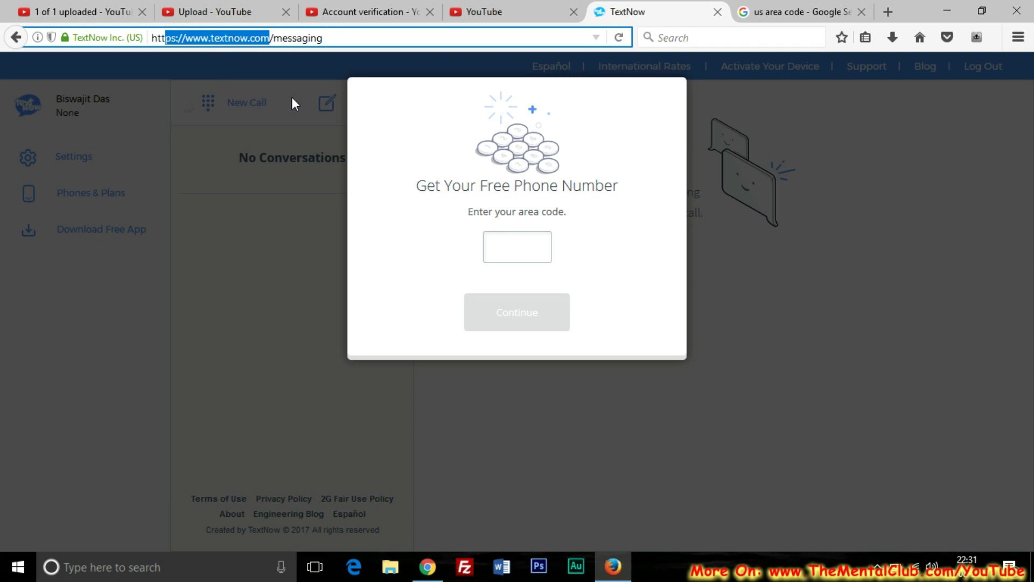
pyautogui.click(495, 186)
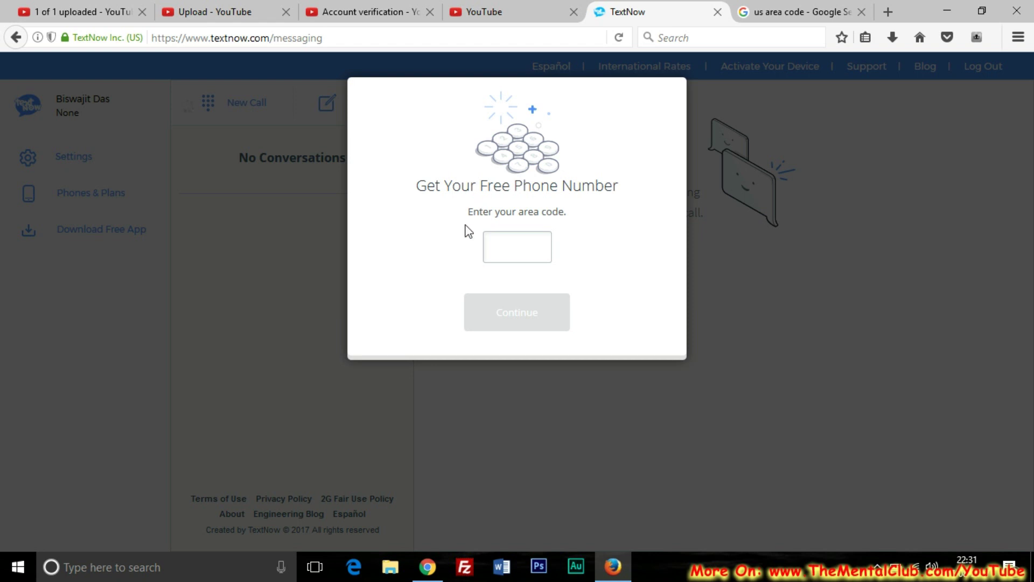
pyautogui.moveTo(425, 189); pyautogui.dragTo(584, 183)
pyautogui.click(603, 189)
pyautogui.moveTo(481, 191); pyautogui.dragTo(561, 213)
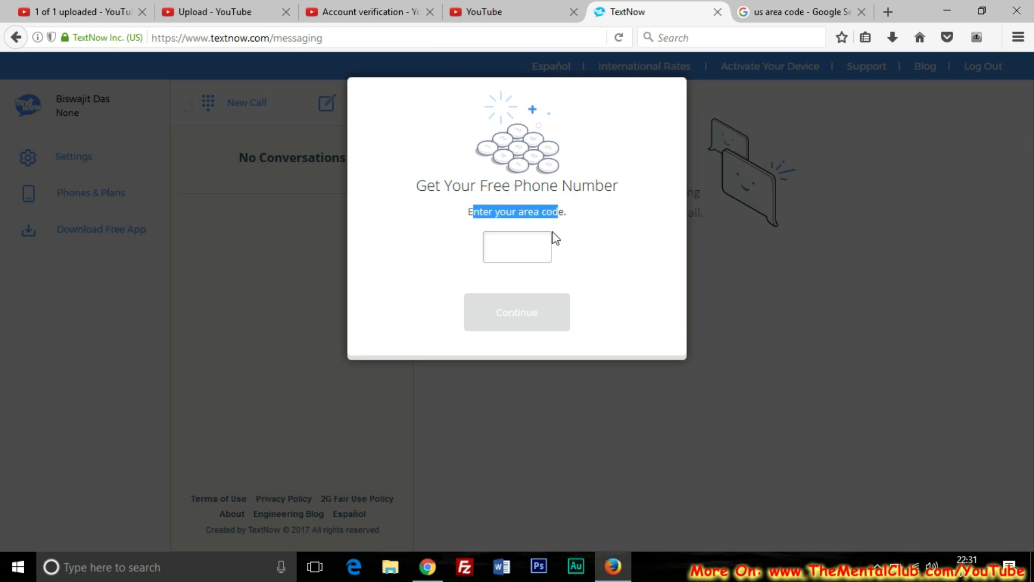
pyautogui.click(539, 249)
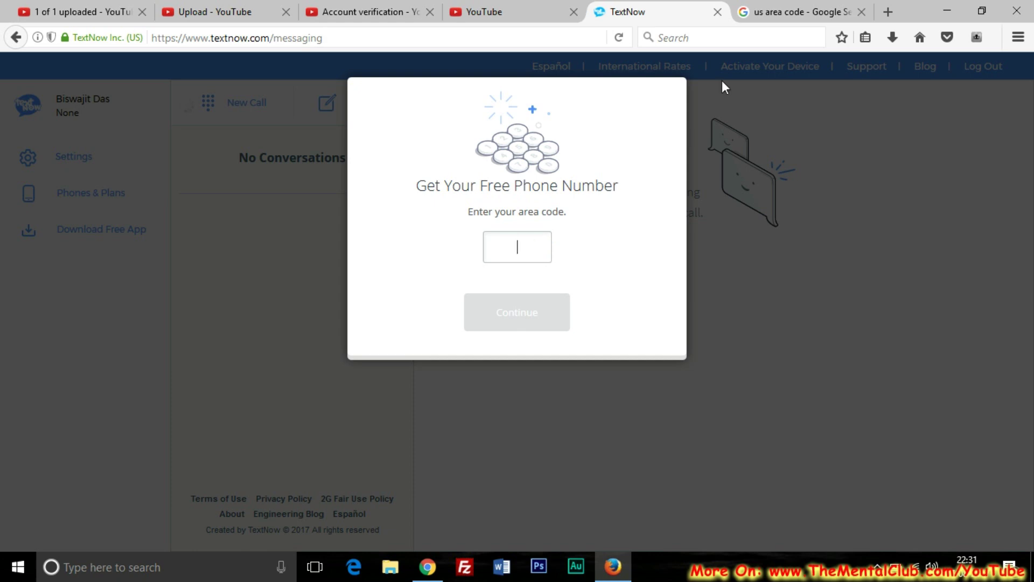
# Switch to the Google results for "us area code" and review the search query.
pyautogui.click(780, 11)
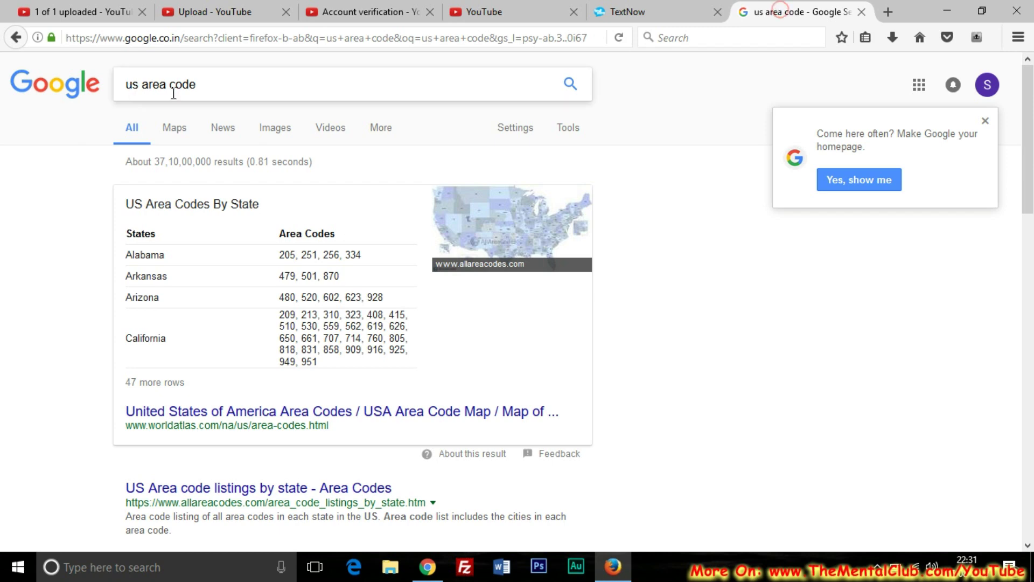
pyautogui.click(203, 88)
pyautogui.moveTo(208, 86); pyautogui.dragTo(115, 86)
pyautogui.click(216, 89)
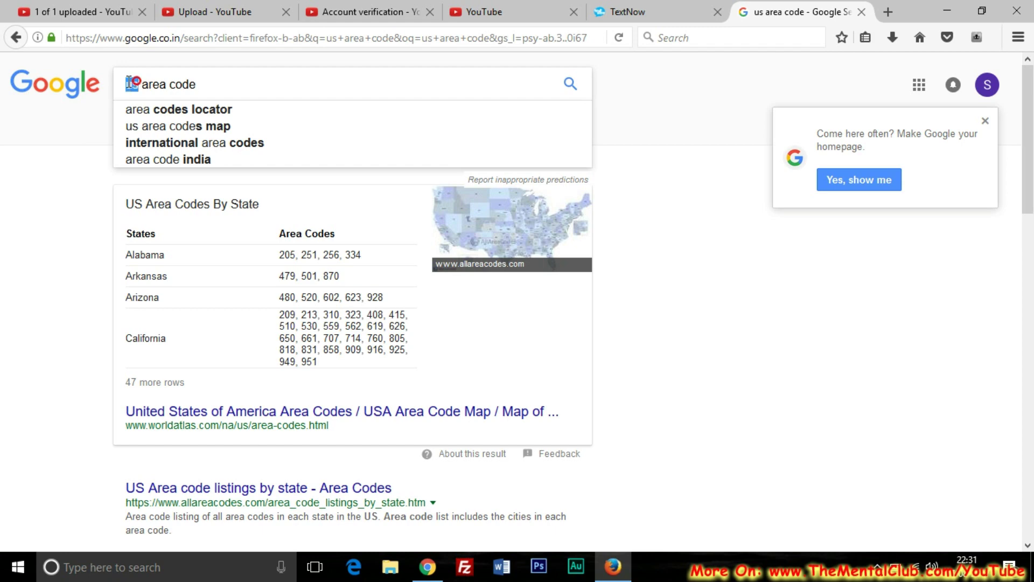
pyautogui.moveTo(138, 84); pyautogui.dragTo(123, 85)
pyautogui.click(15, 214)
pyautogui.moveTo(127, 85); pyautogui.dragTo(249, 83)
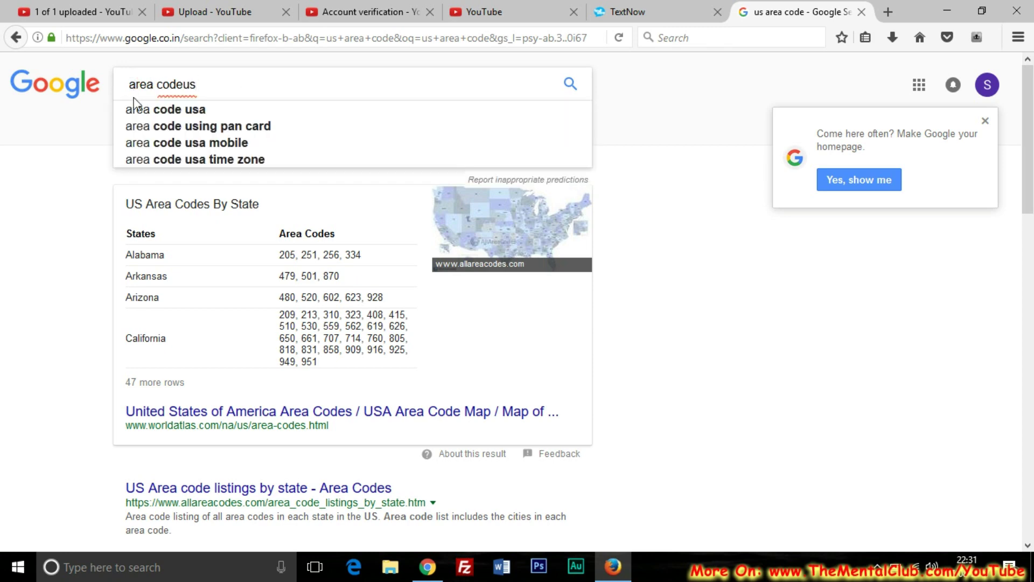
pyautogui.hotkey('ctrl', 'z')
pyautogui.click(9, 213)
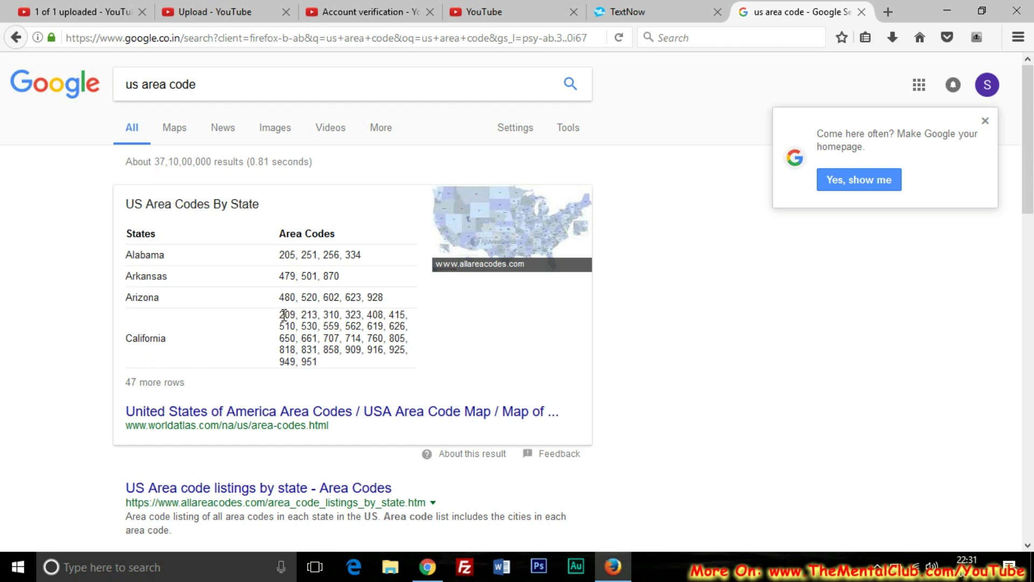
# Copy the California area code 805 from the US Area Codes By State table.
pyautogui.moveTo(280, 314); pyautogui.dragTo(342, 355)
pyautogui.click(342, 356)
pyautogui.doubleClick(397, 338)
pyautogui.hotkey('ctrl', 'c')
# Request a free TextNow phone number with area code 805 and confirm the "I'm not a robot" captcha.
pyautogui.click(628, 12)
pyautogui.click(522, 249)
pyautogui.hotkey('ctrl', 'v')
pyautogui.click(514, 315)
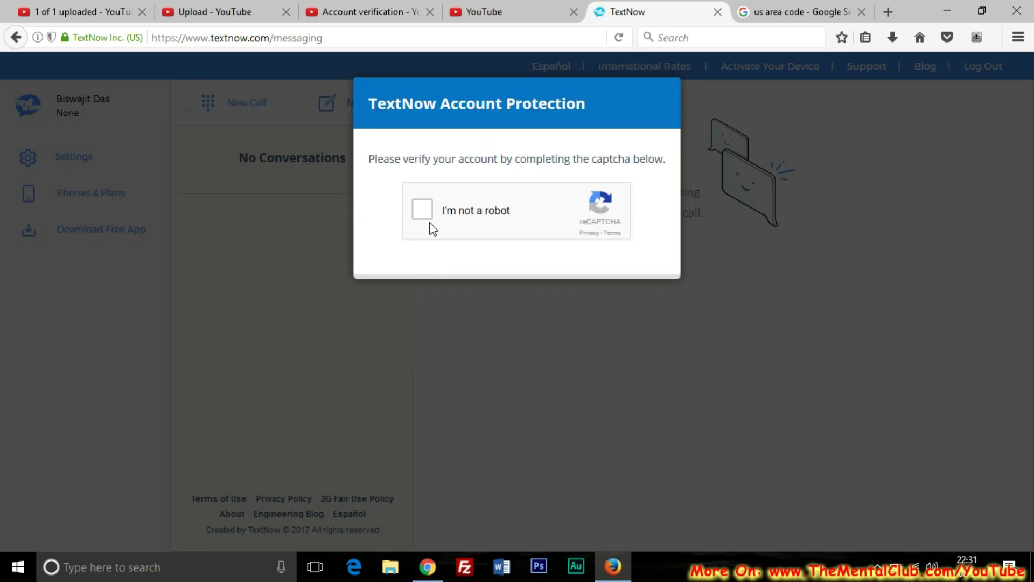
pyautogui.click(423, 210)
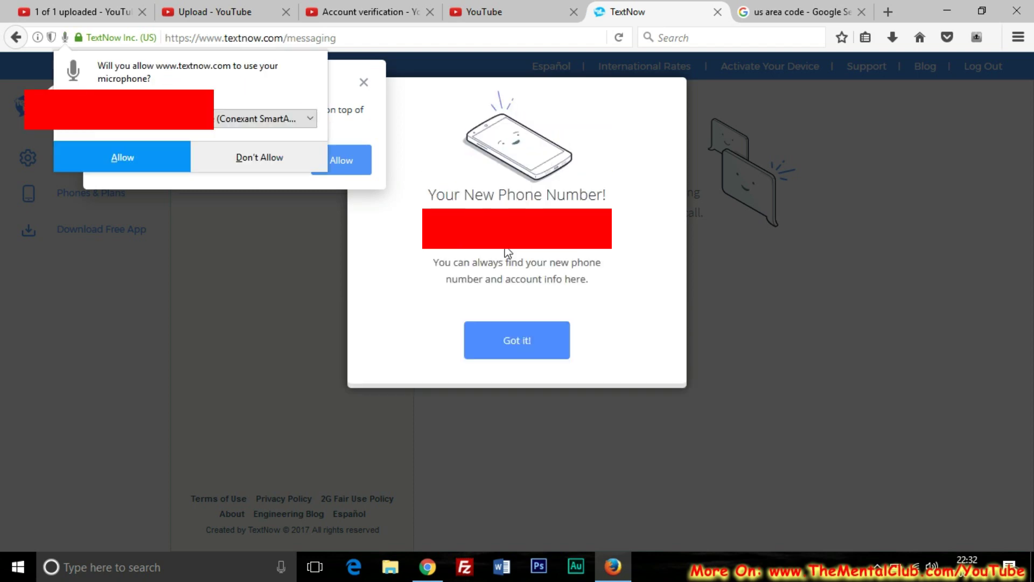
# Deny TextNow access to the microphone and decline its desktop notifications.
pyautogui.click(306, 156)
pyautogui.click(291, 156)
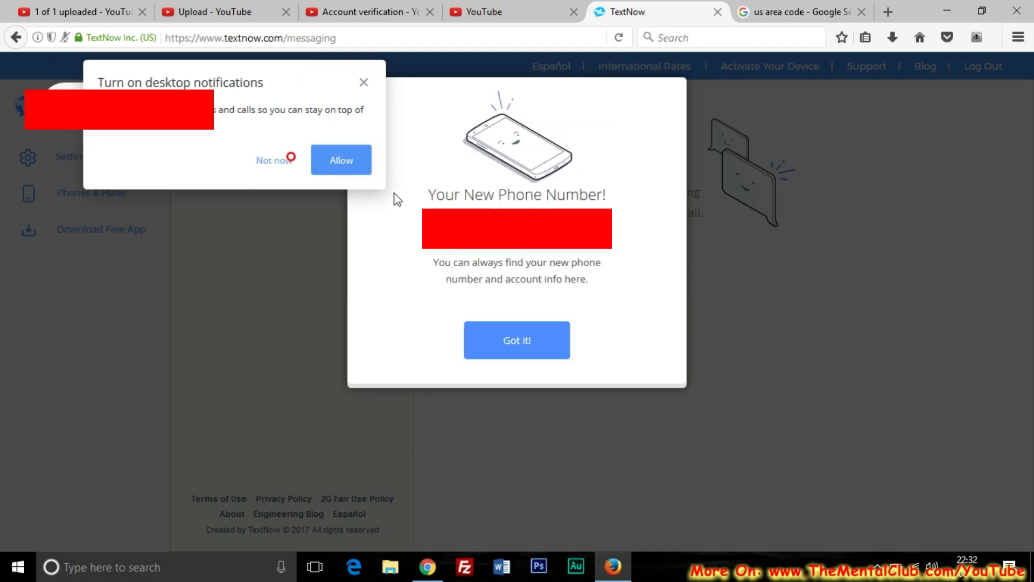
pyautogui.click(283, 160)
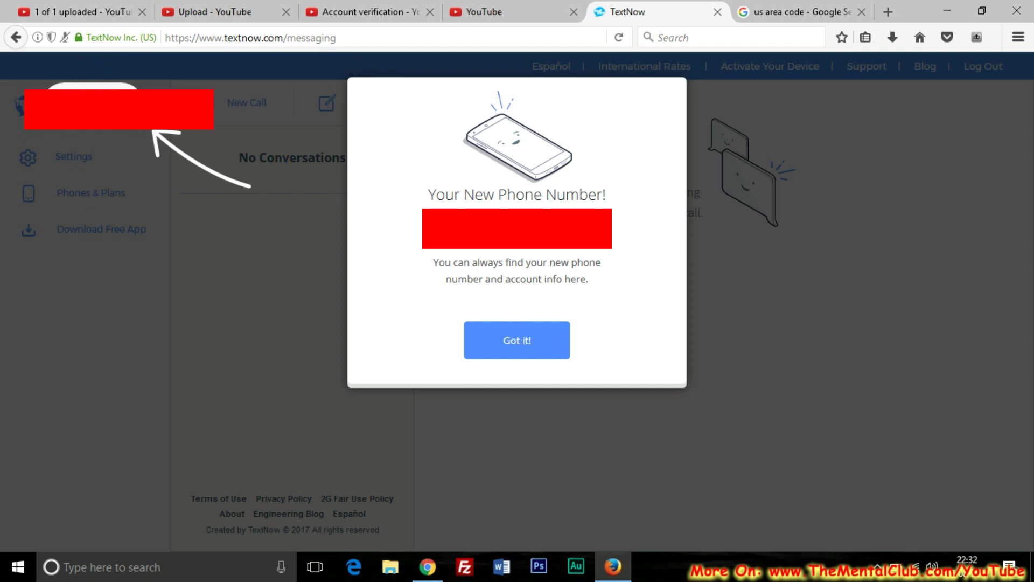
# Copy the newly assigned TextNow phone number and dismiss the new number dialog.
pyautogui.rightClick(575, 233)
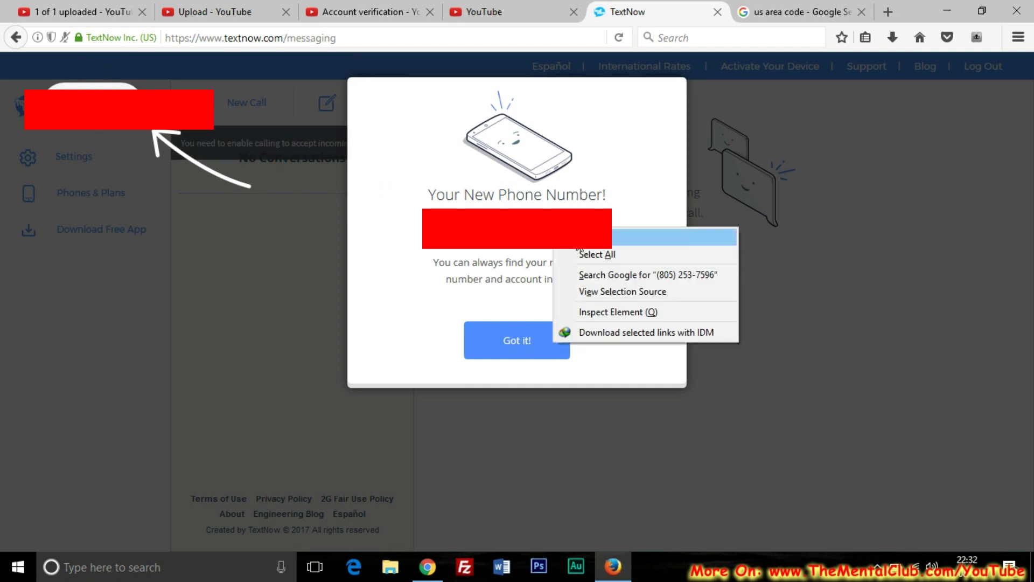
pyautogui.press('Escape')
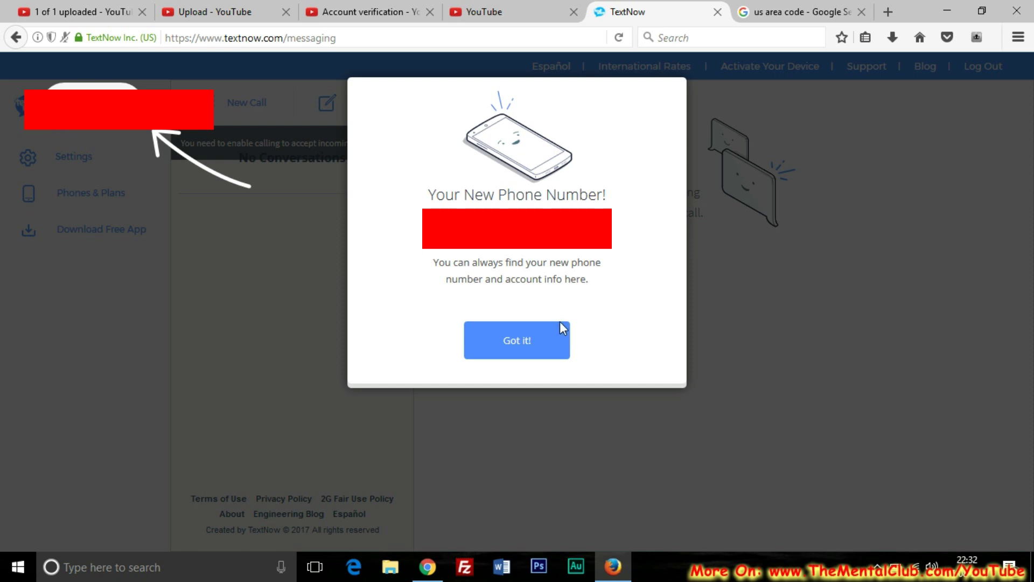
pyautogui.click(561, 324)
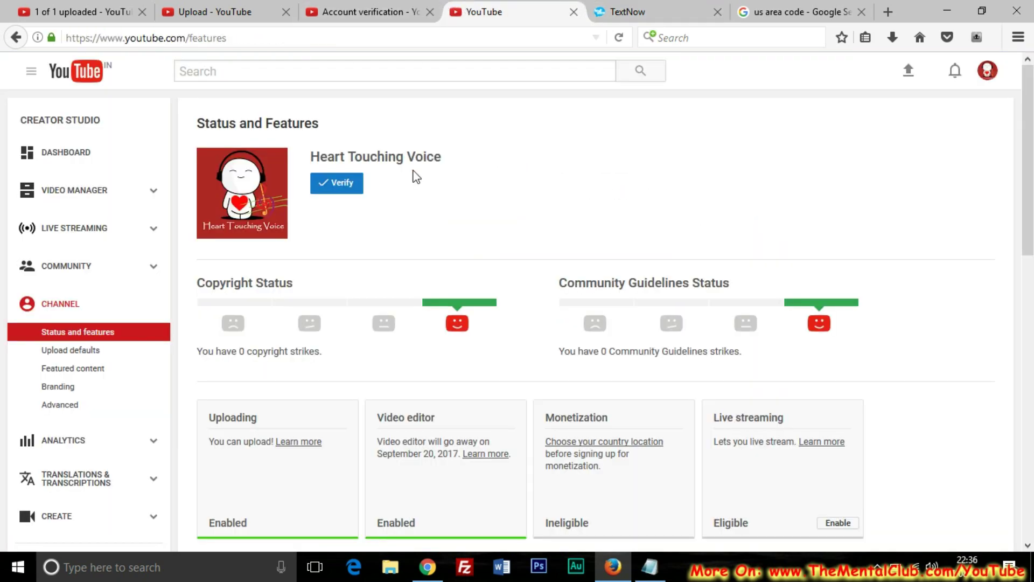
# Start phone verification from the Heart Touching Voice channel's Status and Features page and select United States as the country.
pyautogui.click(358, 193)
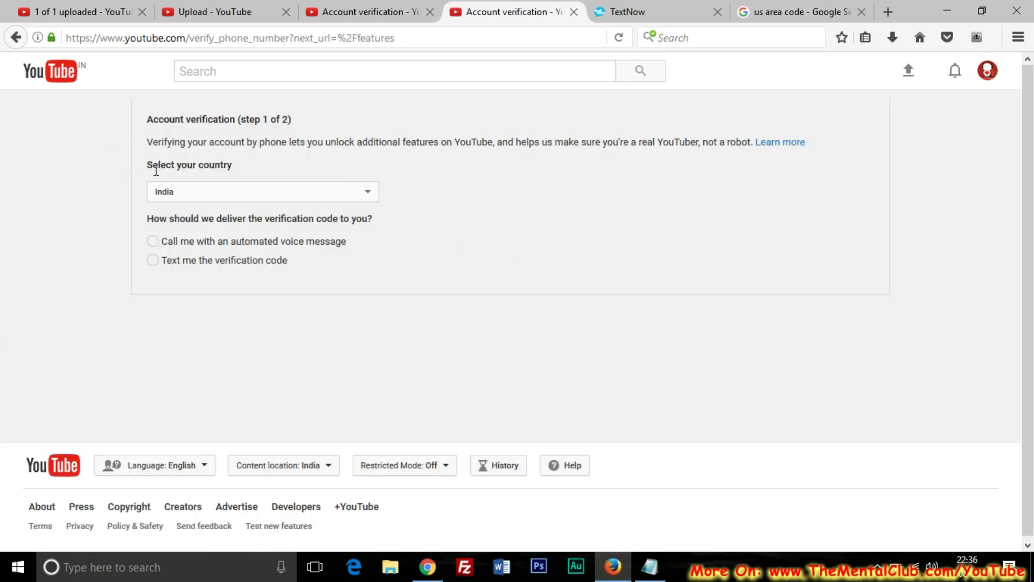
pyautogui.click(250, 193)
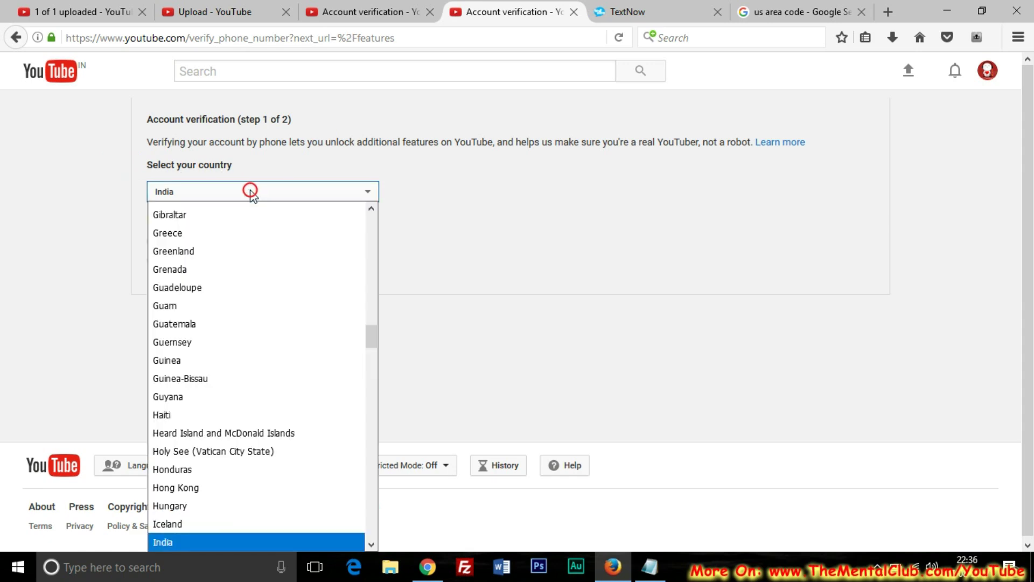
pyautogui.press('u')
pyautogui.press('u')
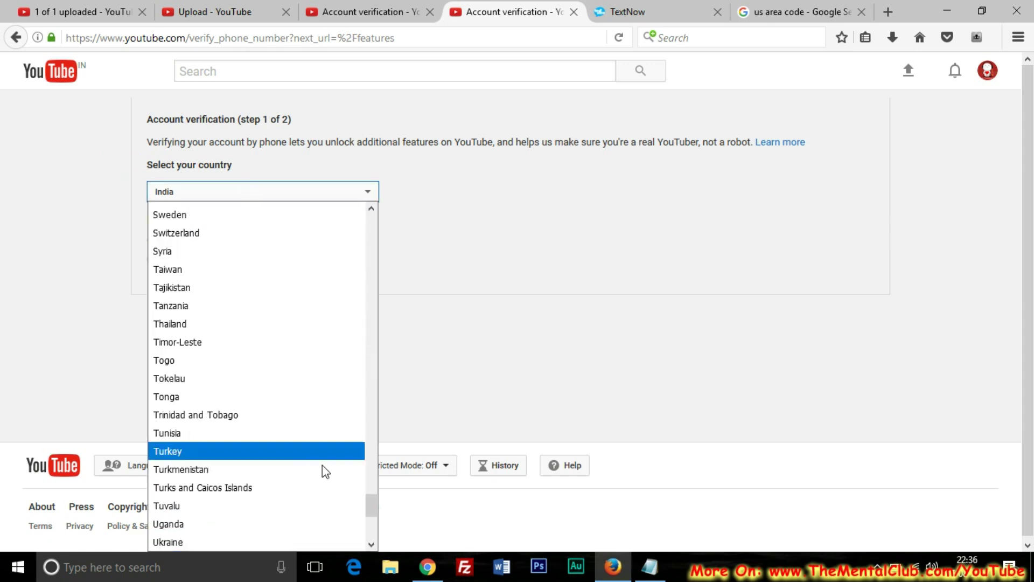
pyautogui.press('Down')
pyautogui.press('Down')
pyautogui.press('Down')
pyautogui.press('Down')
pyautogui.press('Down')
pyautogui.press('Down')
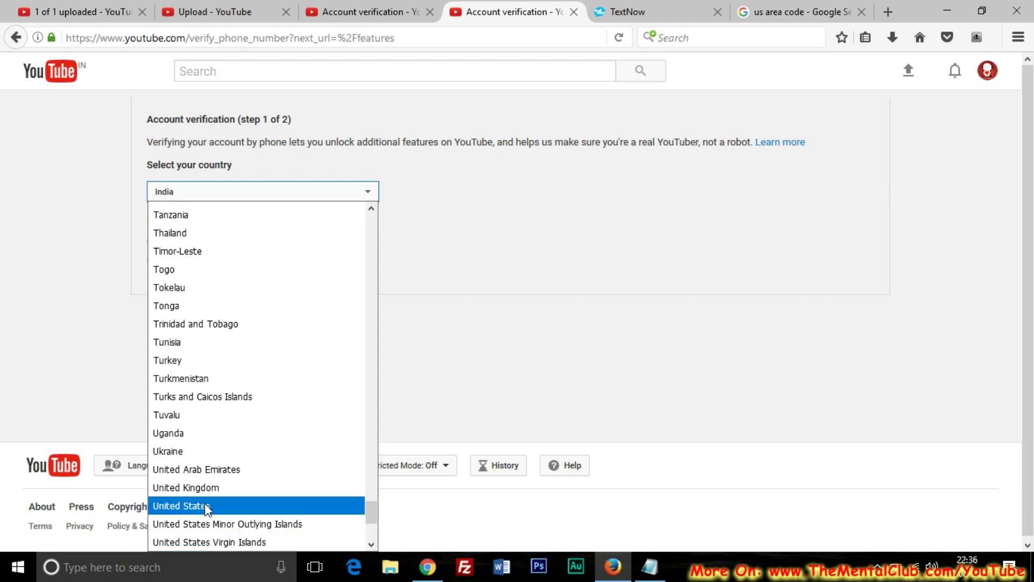
pyautogui.click(194, 510)
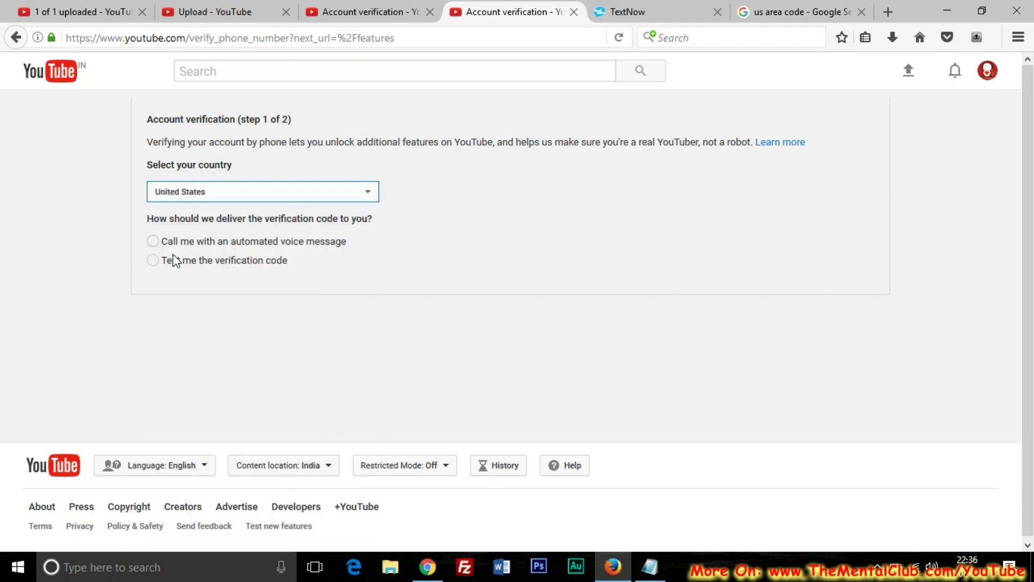
# Choose to receive the verification code by text message.
pyautogui.click(153, 261)
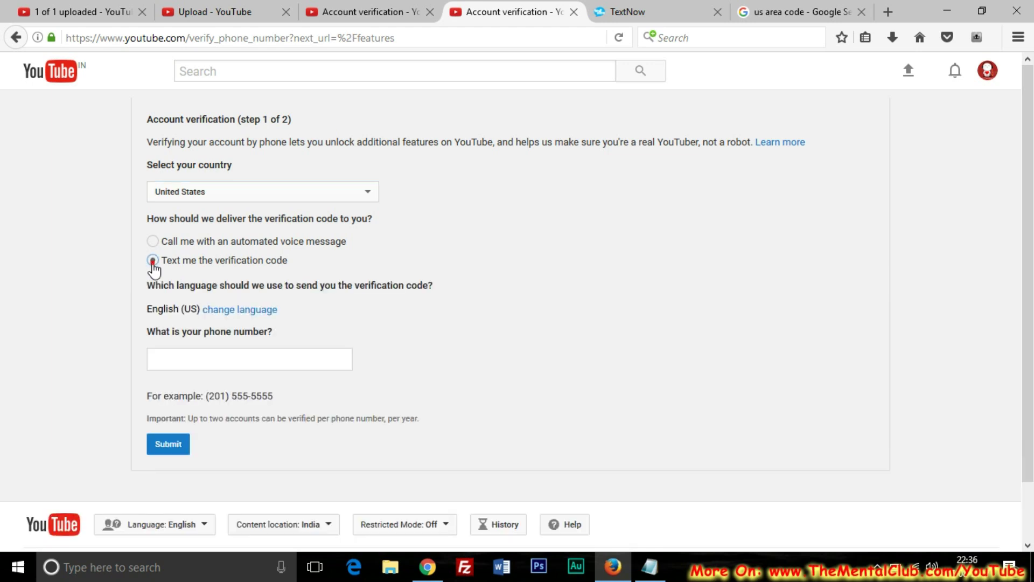
pyautogui.scroll(-1, 211, 300)
pyautogui.scroll(-2, 1029, 302)
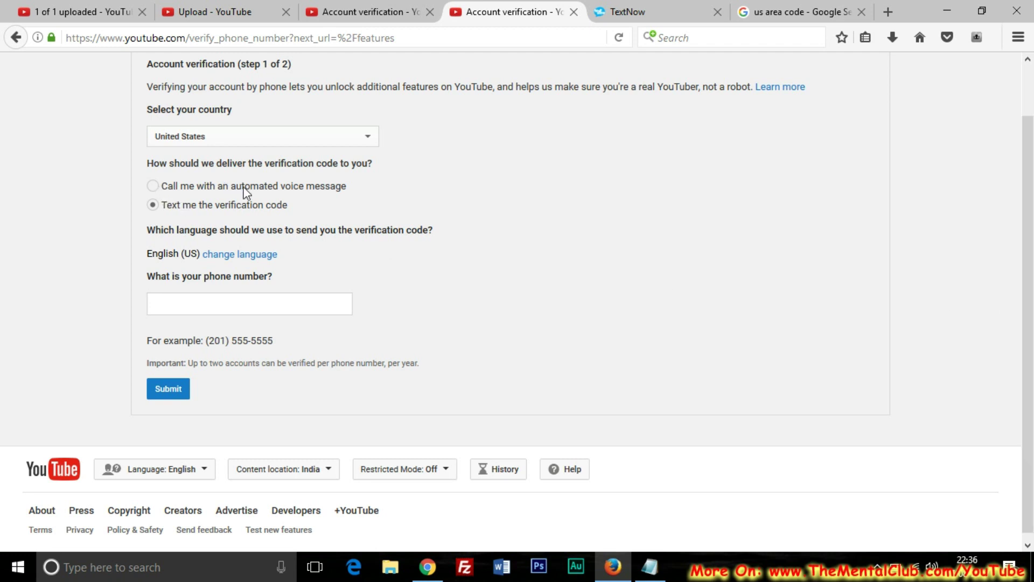
# Copy the TextNow phone number from the untitled Notepad note and minimize the note.
pyautogui.click(650, 567)
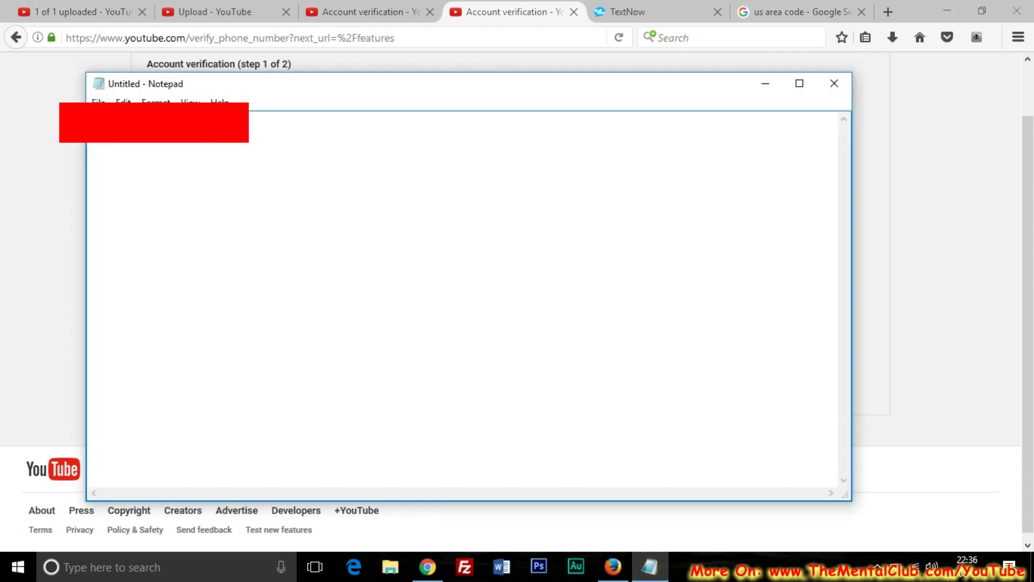
pyautogui.rightClick(137, 125)
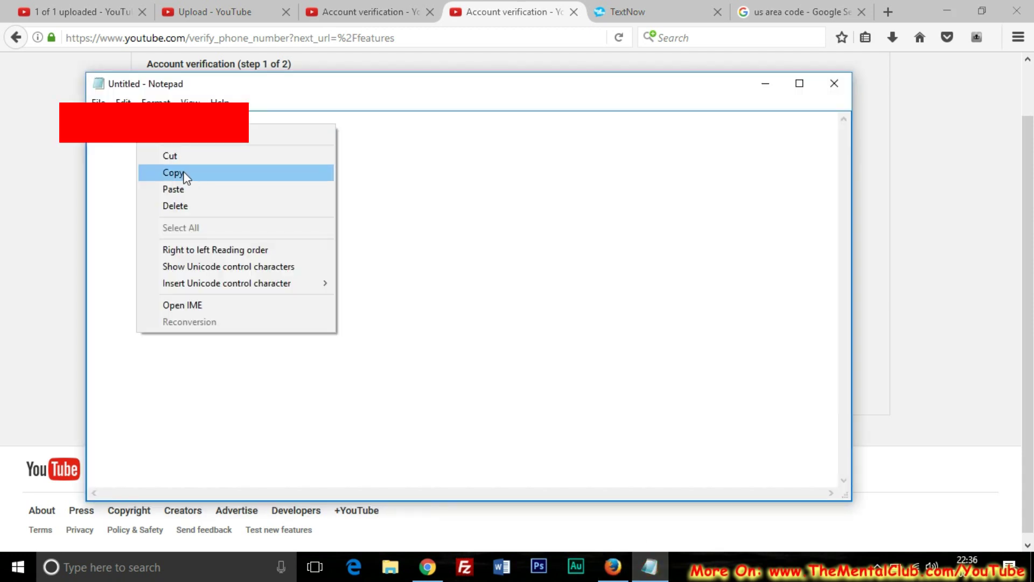
pyautogui.click(183, 171)
pyautogui.click(765, 86)
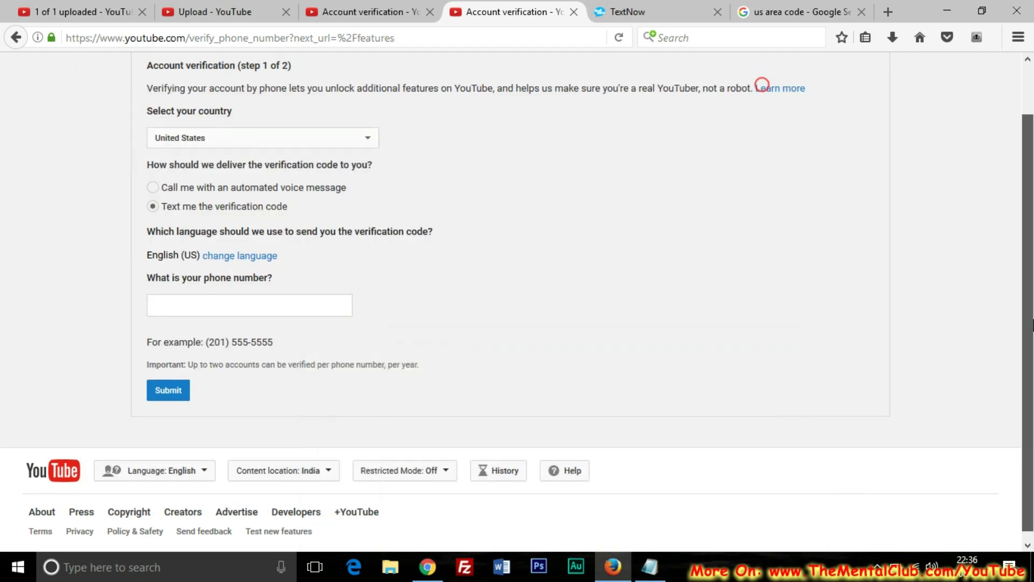
# Paste the TextNow phone number into YouTube's phone number field and submit it to request the verification code by text.
pyautogui.scroll(1, 207, 370)
pyautogui.click(197, 339)
pyautogui.rightClick(195, 338)
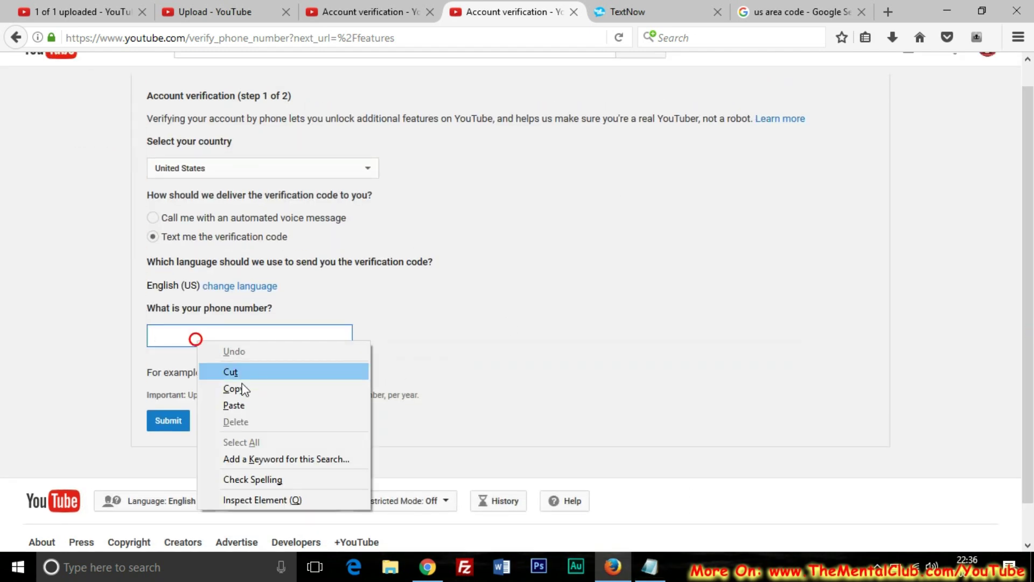
pyautogui.click(244, 404)
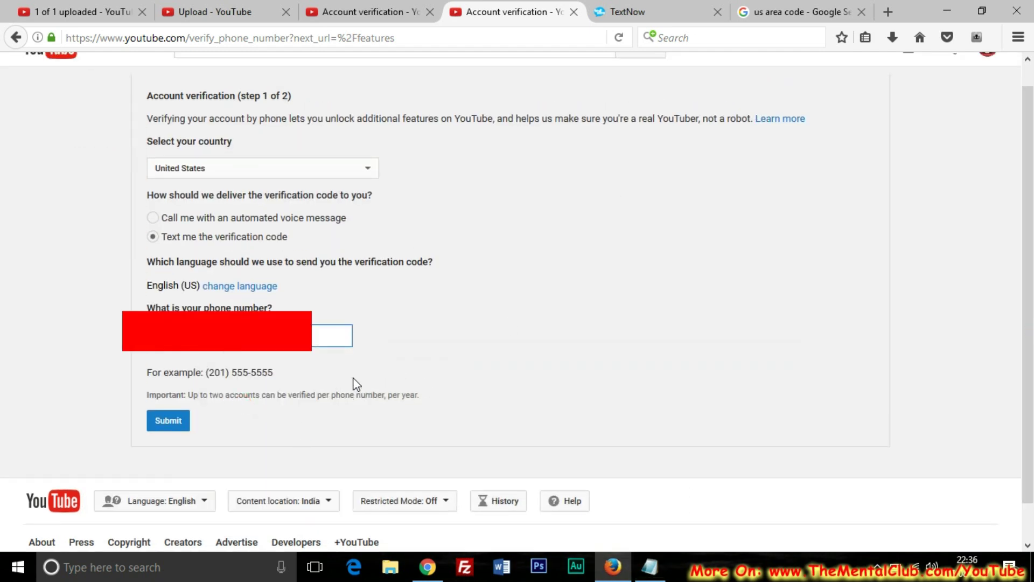
pyautogui.click(167, 421)
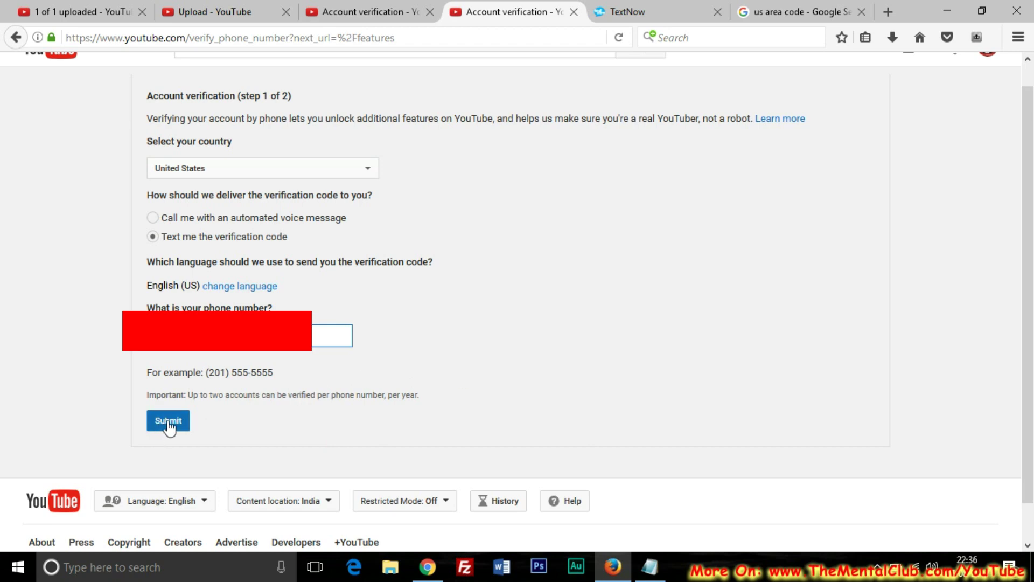
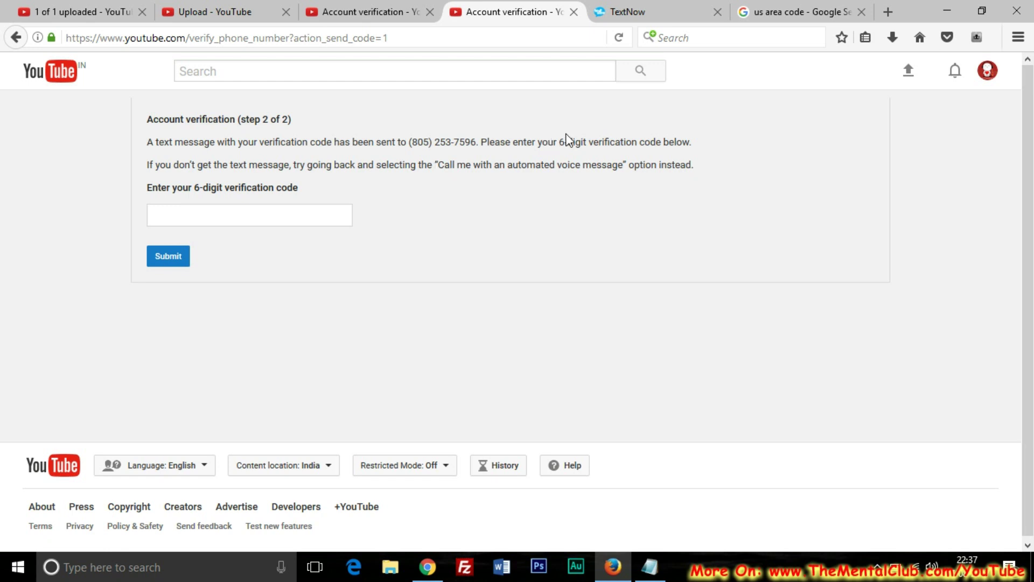
# Reload the TextNow messaging page to check for the code, allow its microphone access and close the sale banner.
pyautogui.click(620, 13)
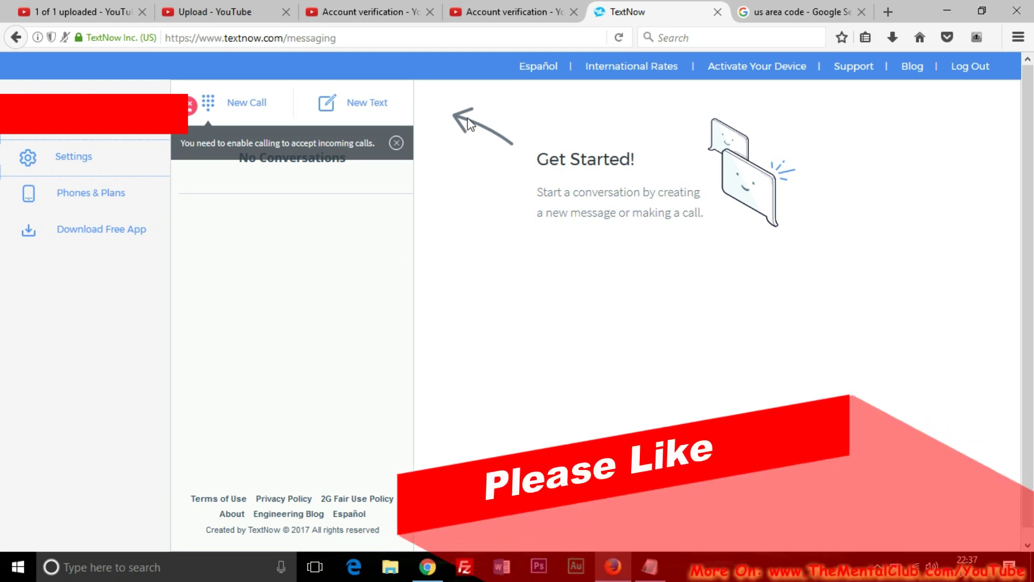
pyautogui.rightClick(448, 99)
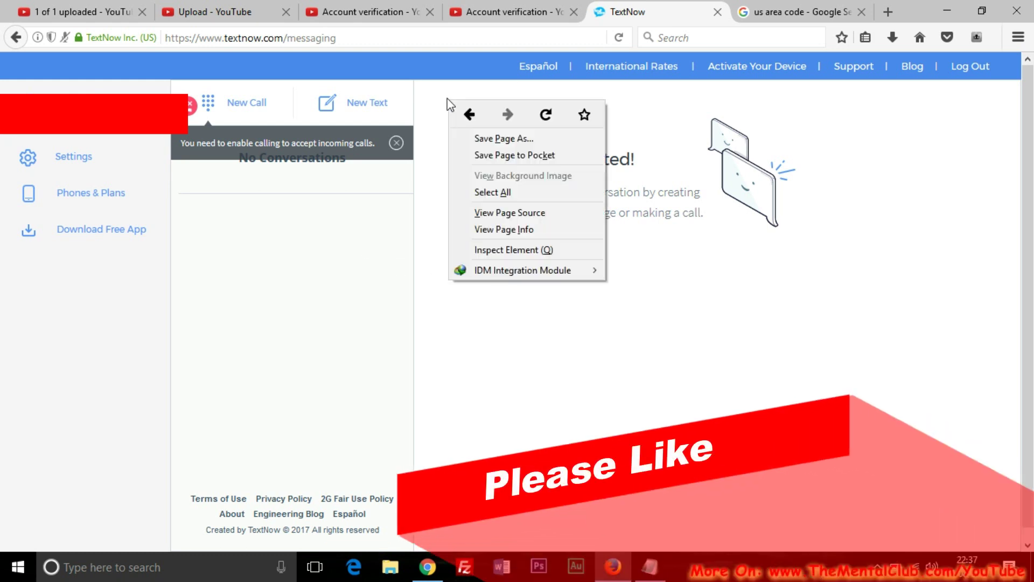
pyautogui.click(545, 112)
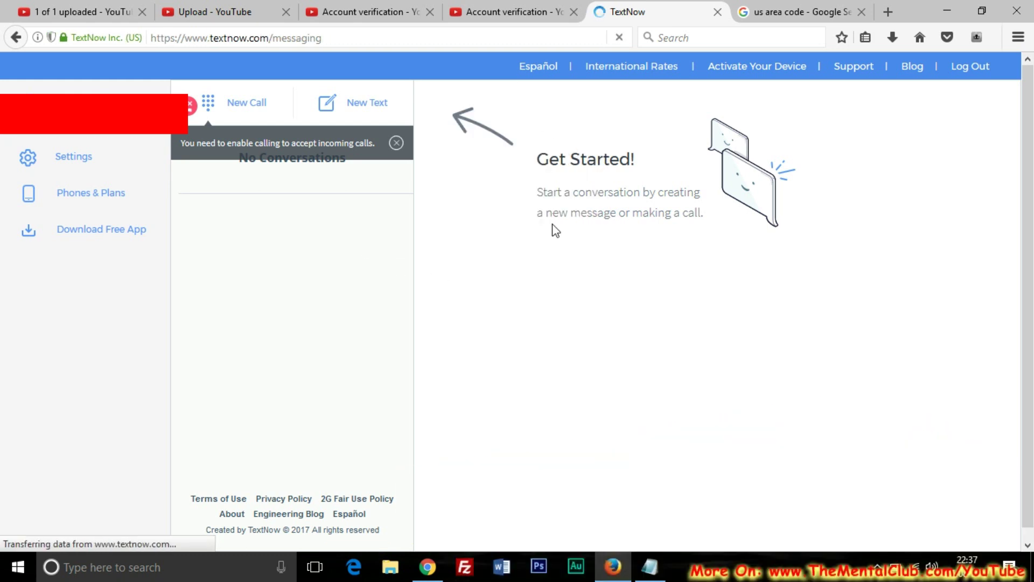
pyautogui.click(398, 144)
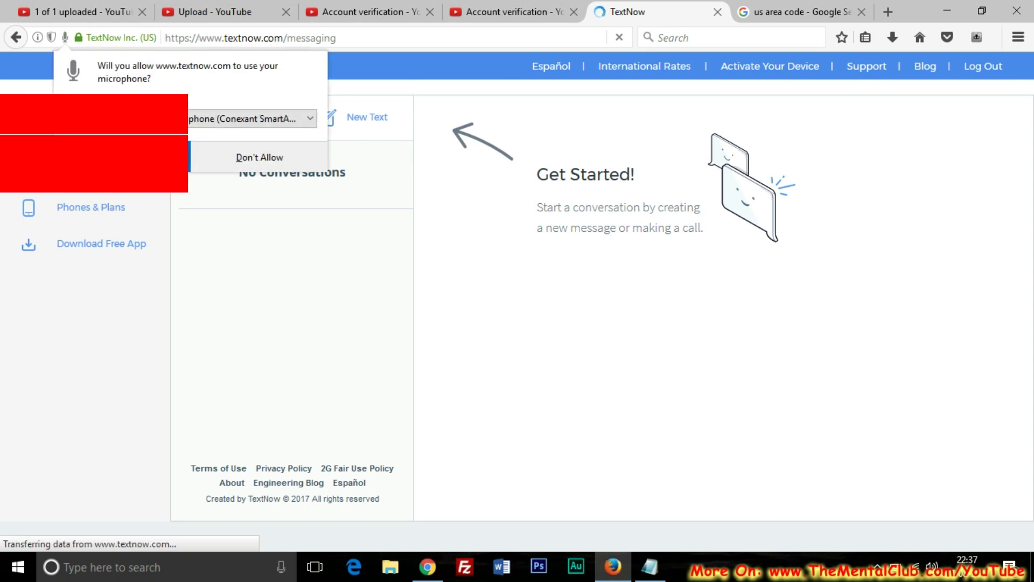
pyautogui.click(186, 157)
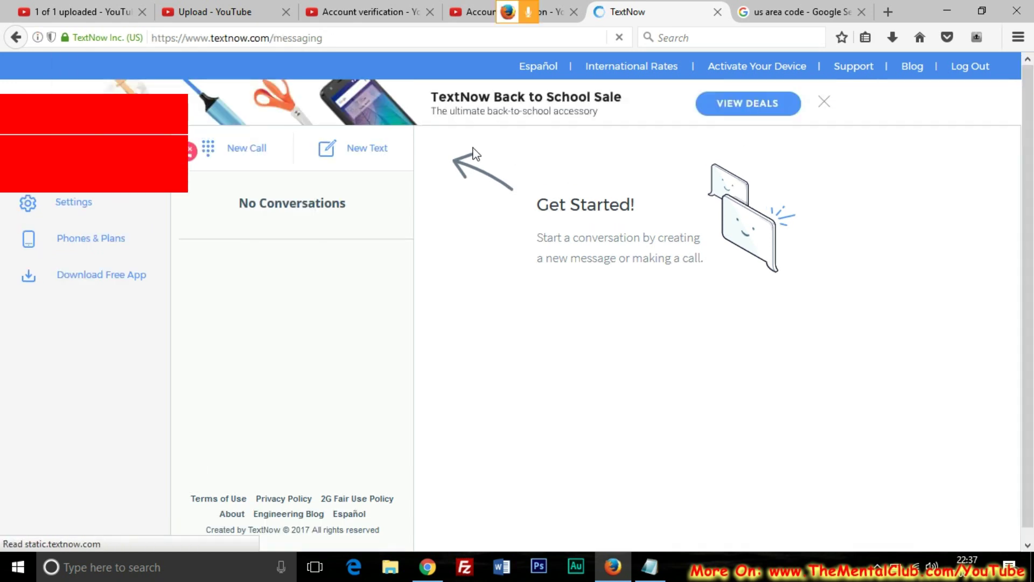
pyautogui.click(826, 103)
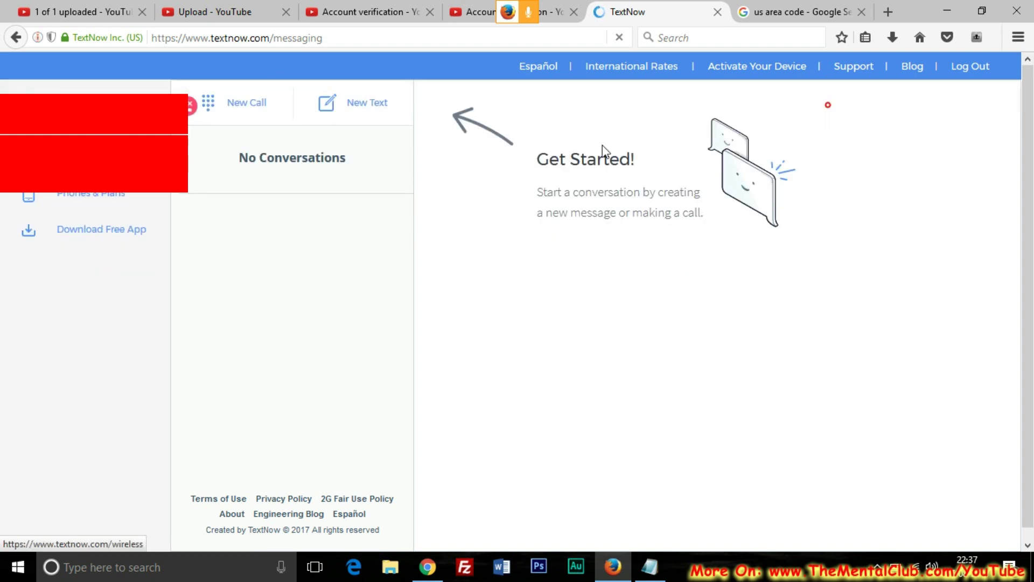
# Refresh the TextNow conversations once more to look for YouTube's verification text.
pyautogui.rightClick(478, 150)
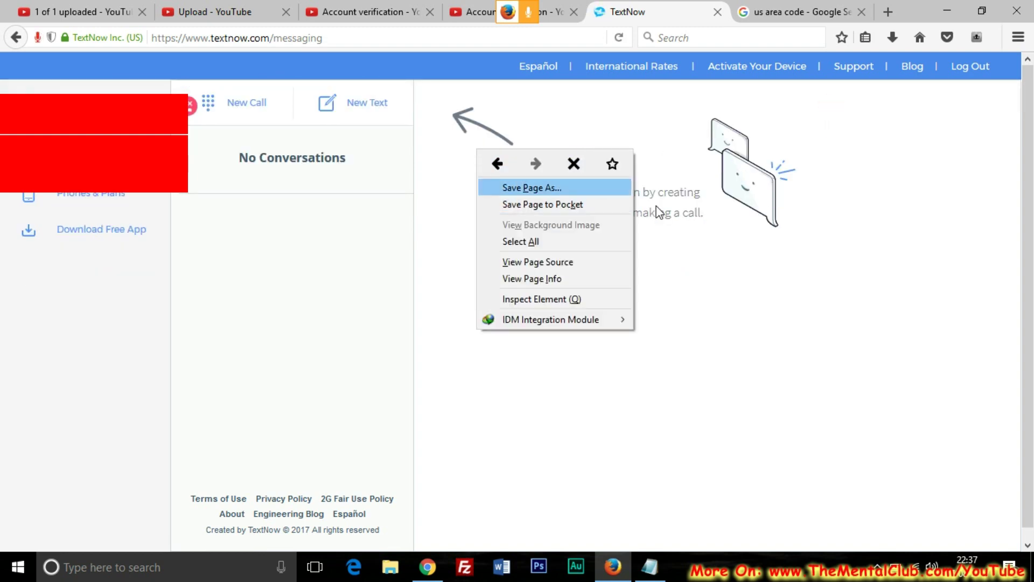
pyautogui.click(781, 293)
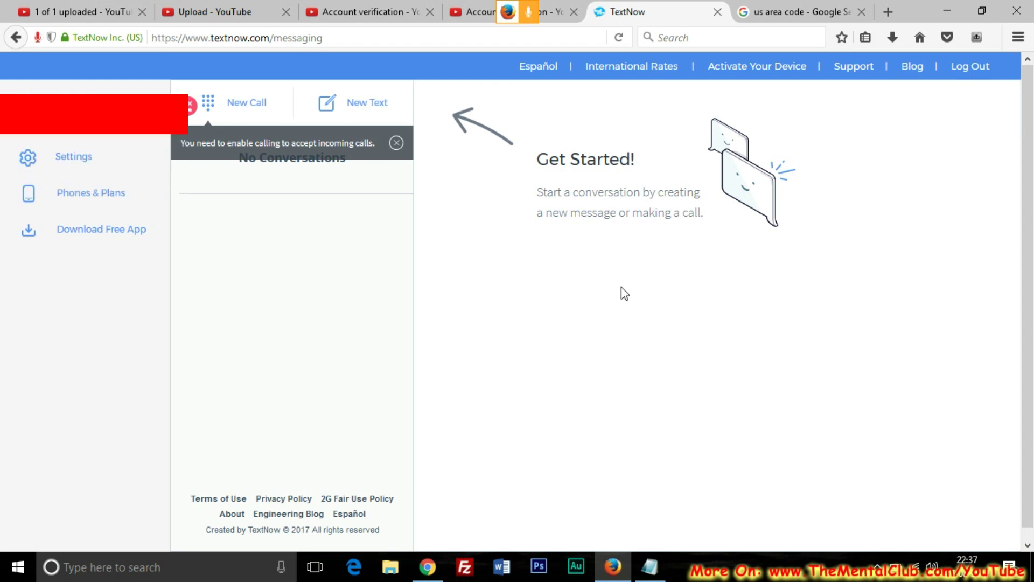
pyautogui.rightClick(453, 188)
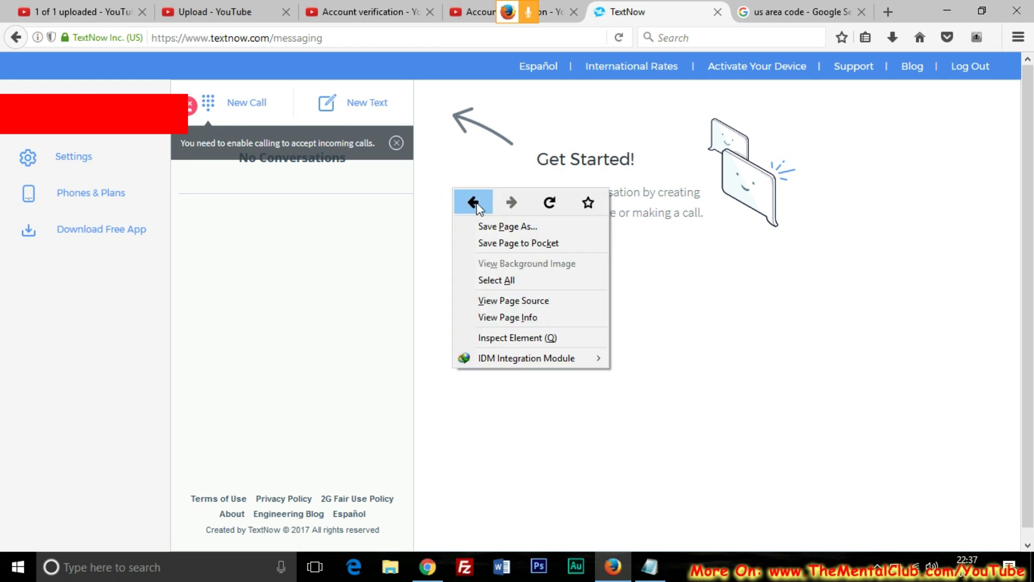
pyautogui.click(550, 202)
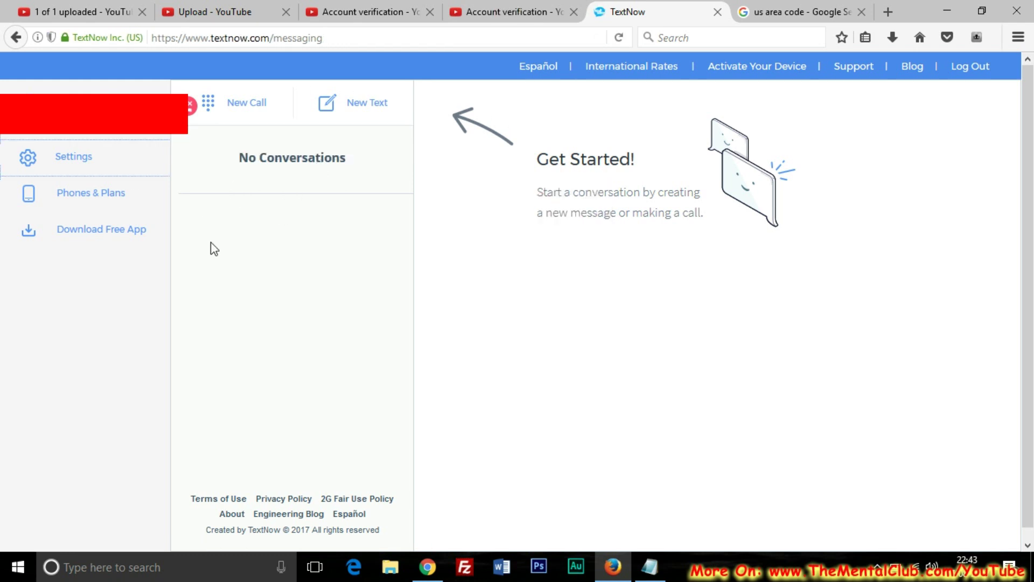
# Return to step 1 of YouTube's account verification, choose the automated voice message call instead, and submit the same phone number.
pyautogui.click(512, 11)
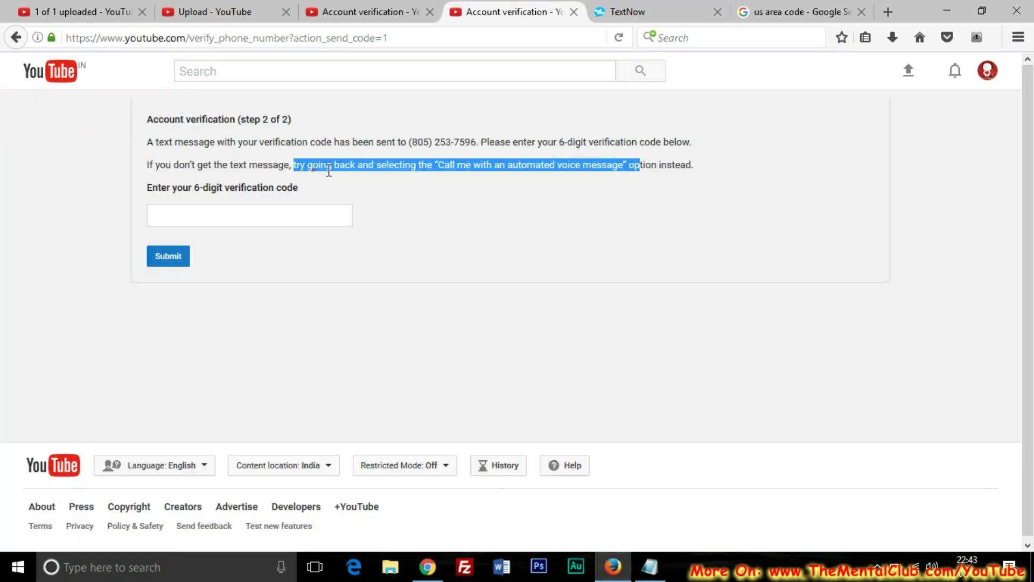
pyautogui.click(313, 170)
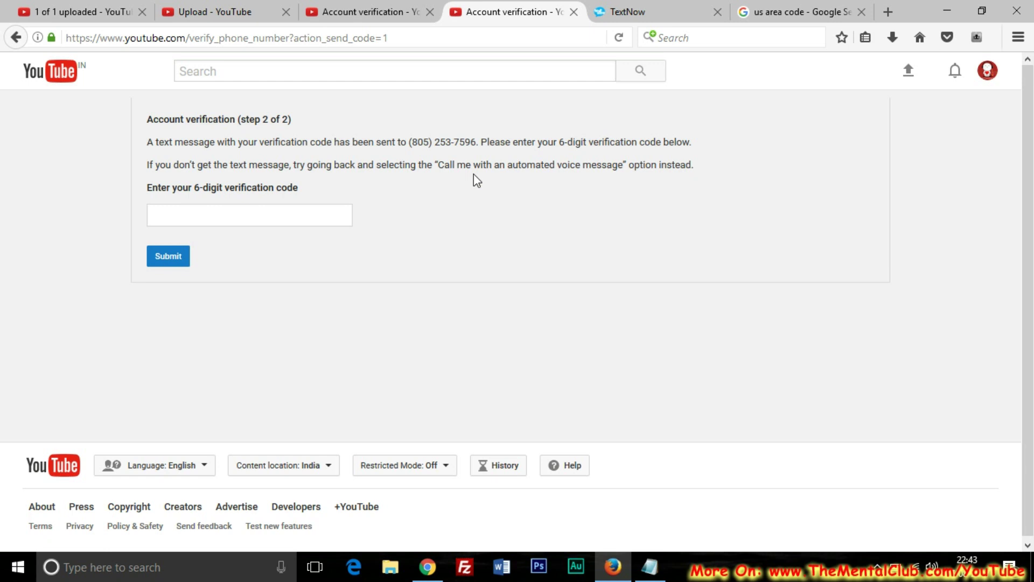
pyautogui.click(16, 37)
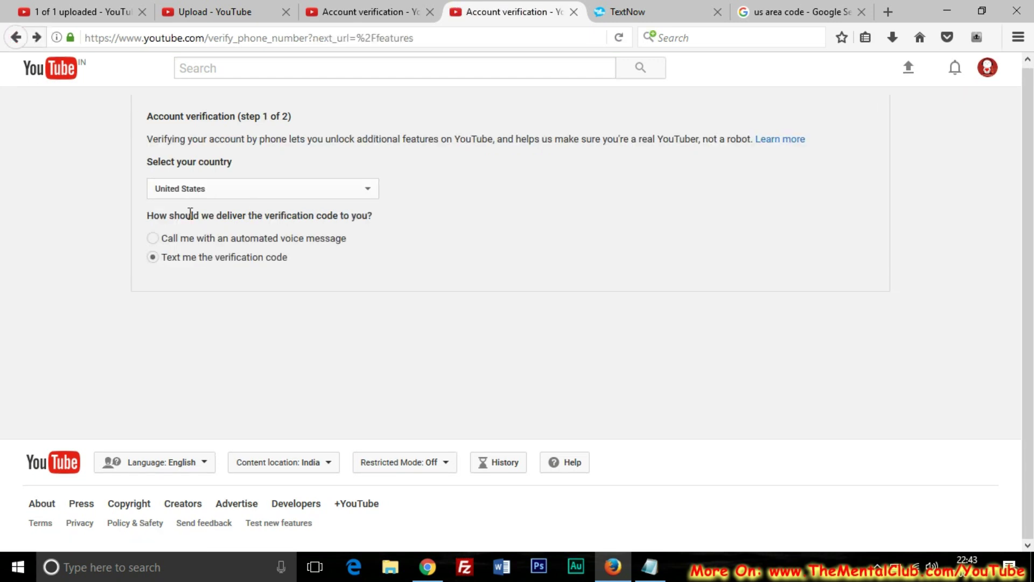
pyautogui.click(153, 238)
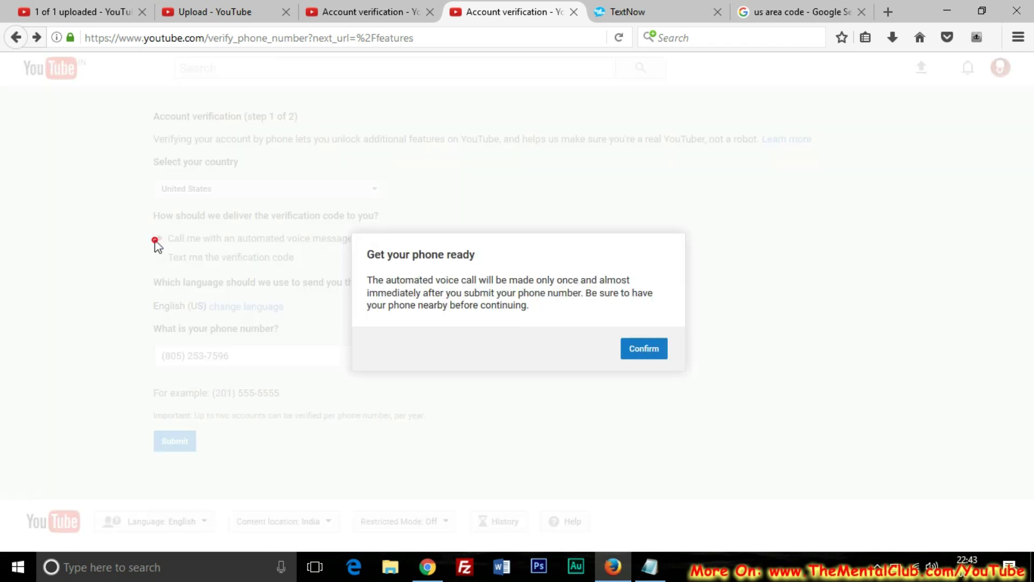
pyautogui.click(643, 351)
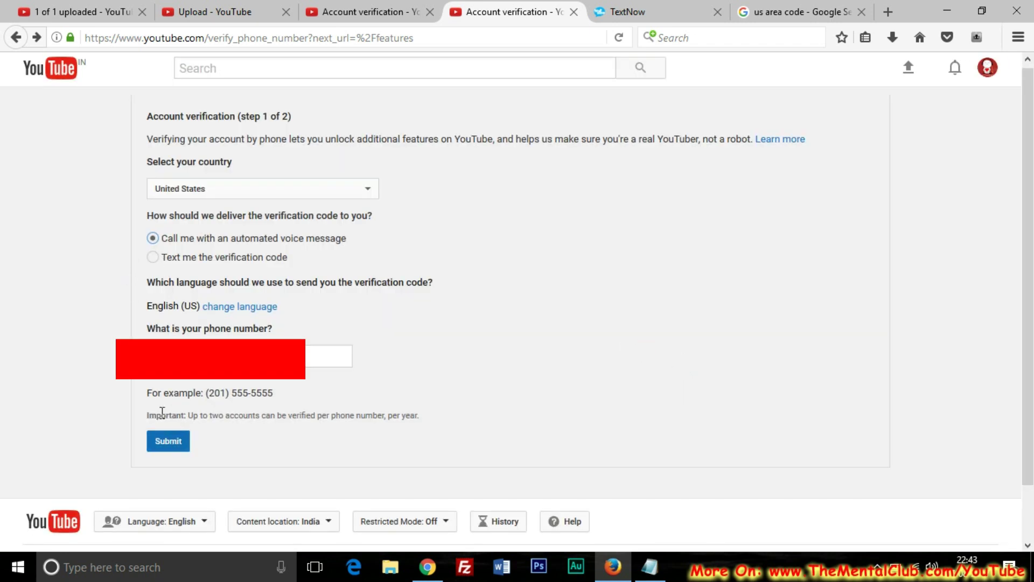
pyautogui.scroll(-2, 1028, 324)
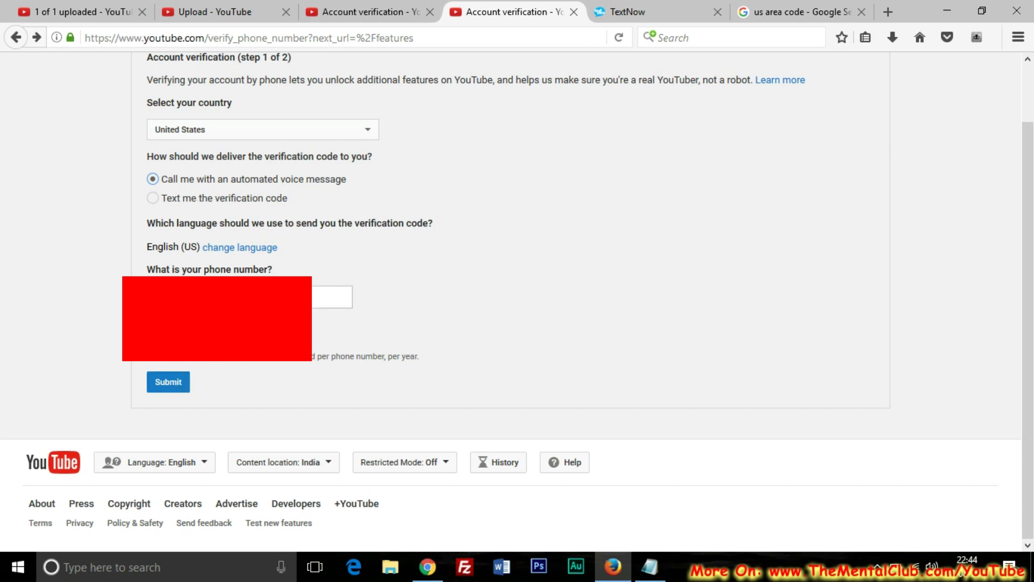
pyautogui.click(165, 384)
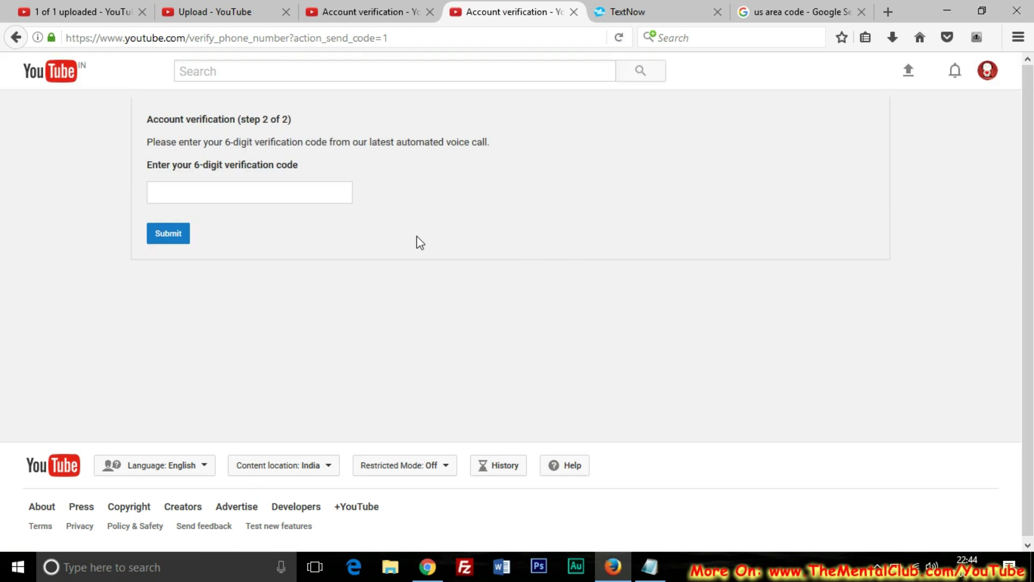
# Play the new voicemail message in TextNow to hear YouTube's 6-digit verification code.
pyautogui.click(657, 15)
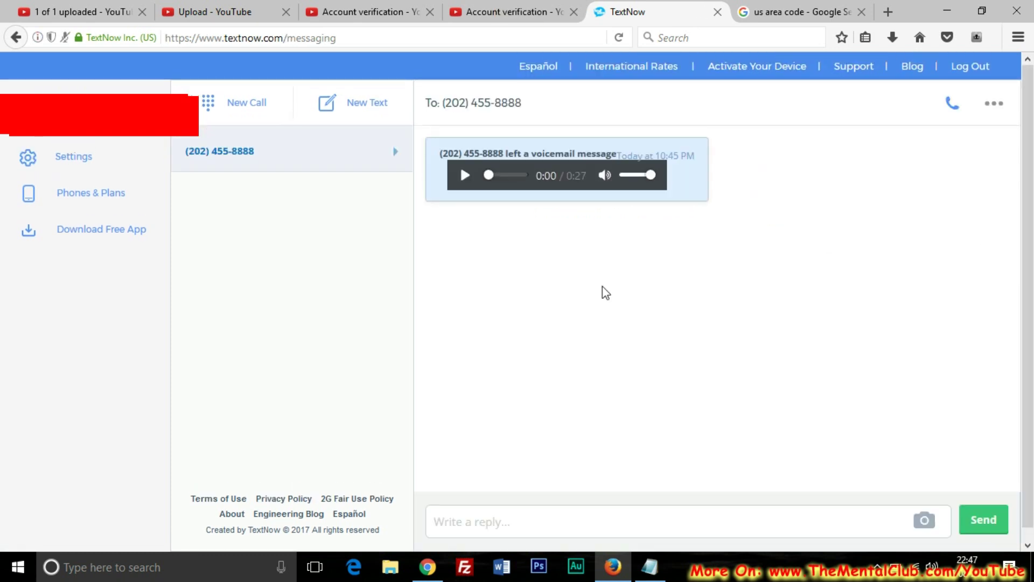
pyautogui.moveTo(596, 188)
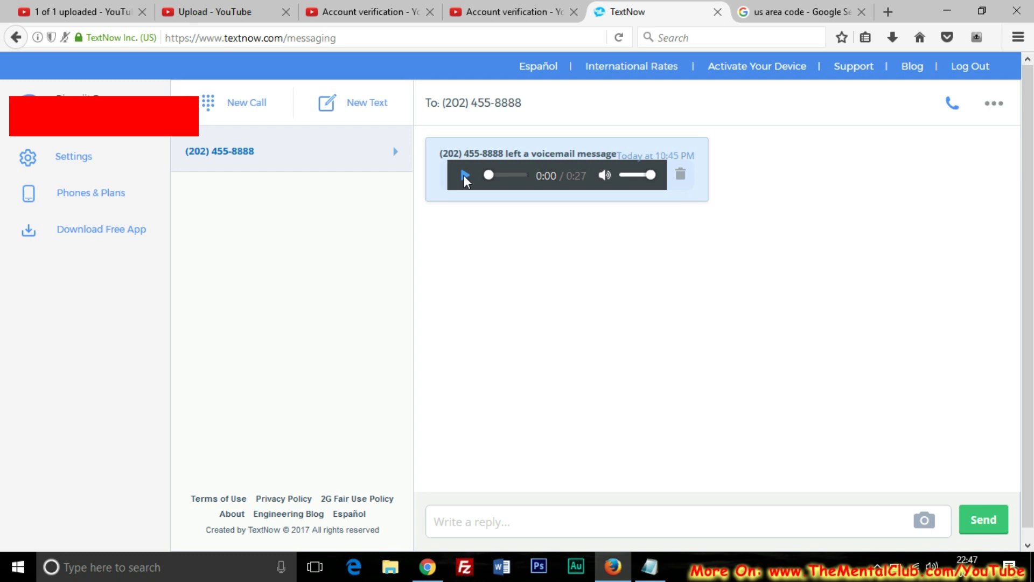
pyautogui.click(501, 12)
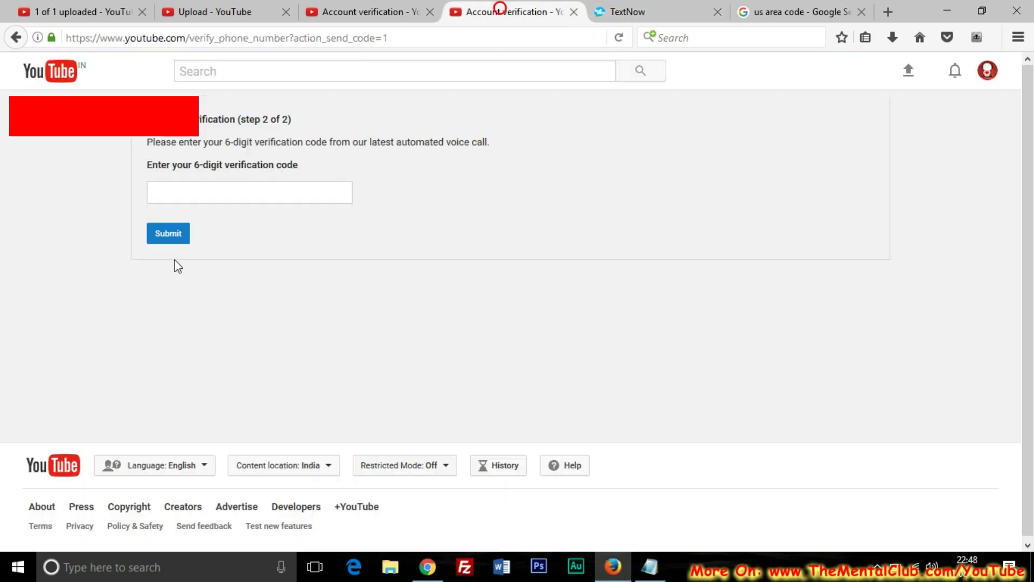
pyautogui.click(625, 13)
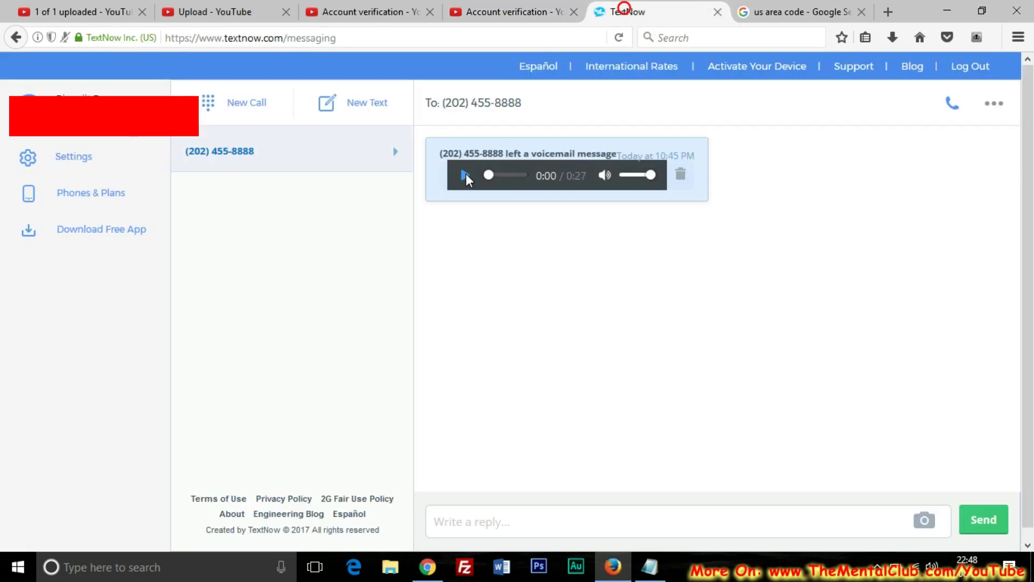
pyautogui.click(467, 174)
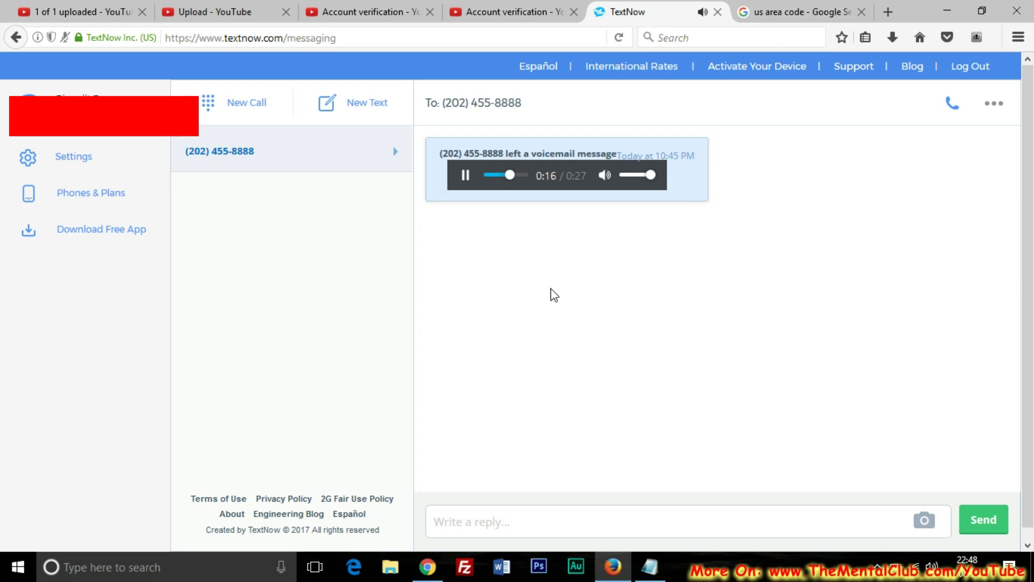
# Enter the 6-digit verification code from the voicemail on YouTube's account verification page and submit it.
pyautogui.click(511, 11)
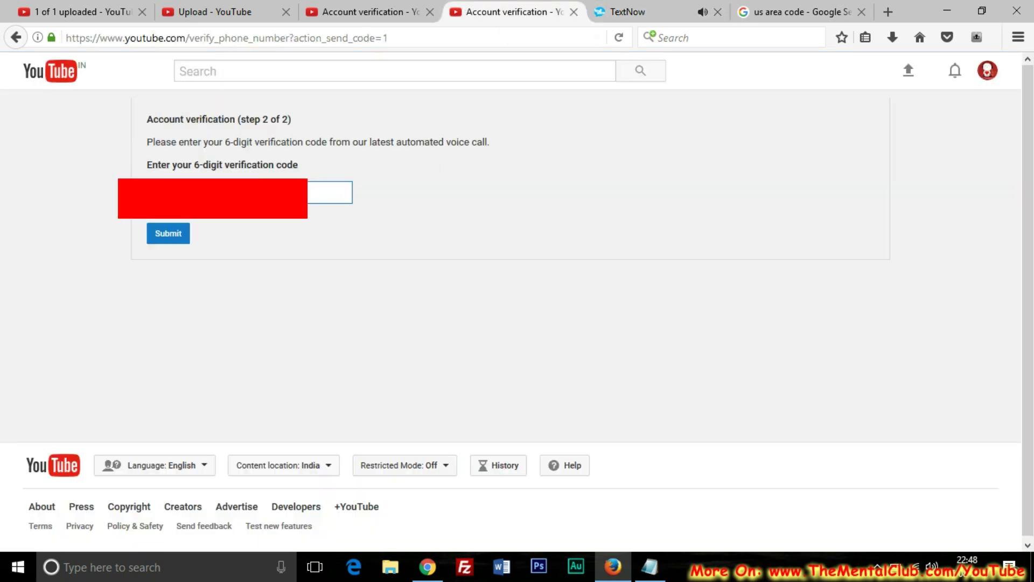
pyautogui.click(175, 237)
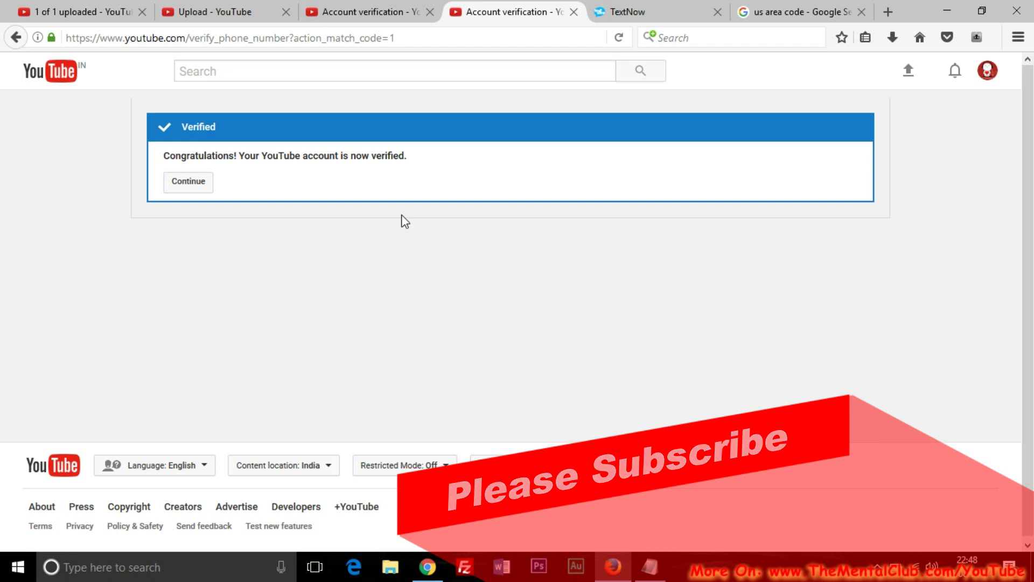
# Close the unused duplicate account verification page set to India and return to the page with the verification result.
pyautogui.click(370, 8)
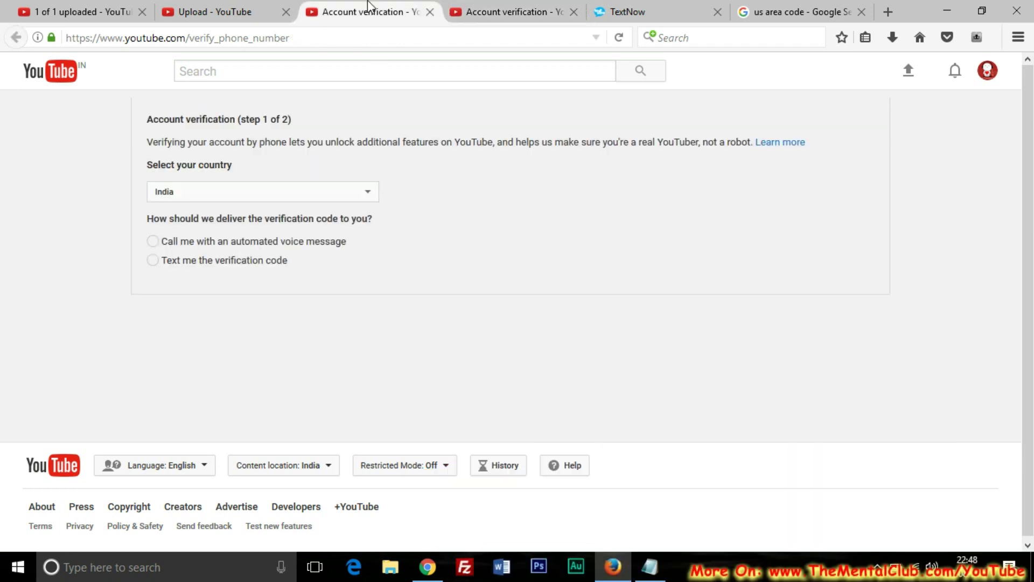
pyautogui.click(430, 11)
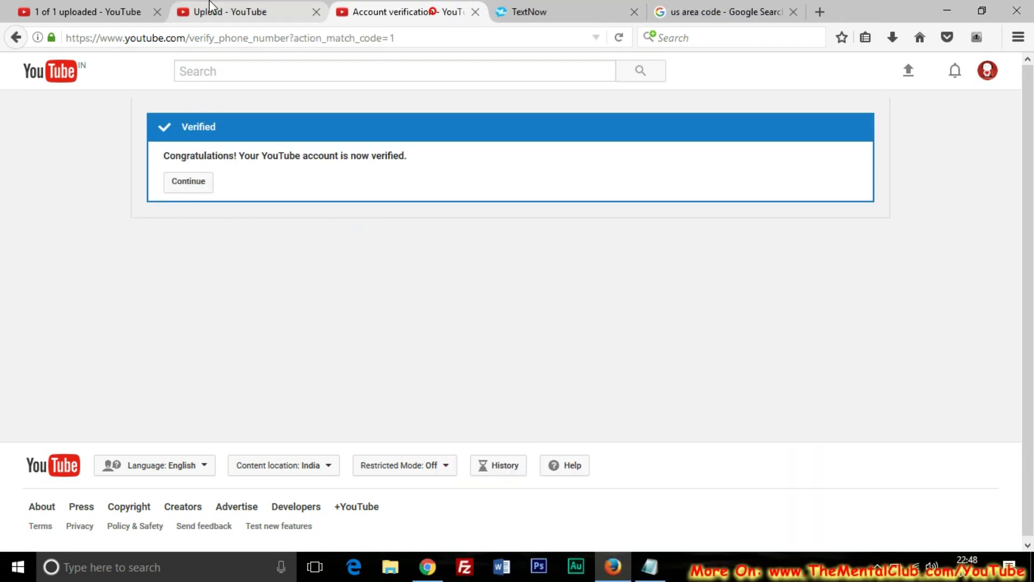
pyautogui.click(248, 8)
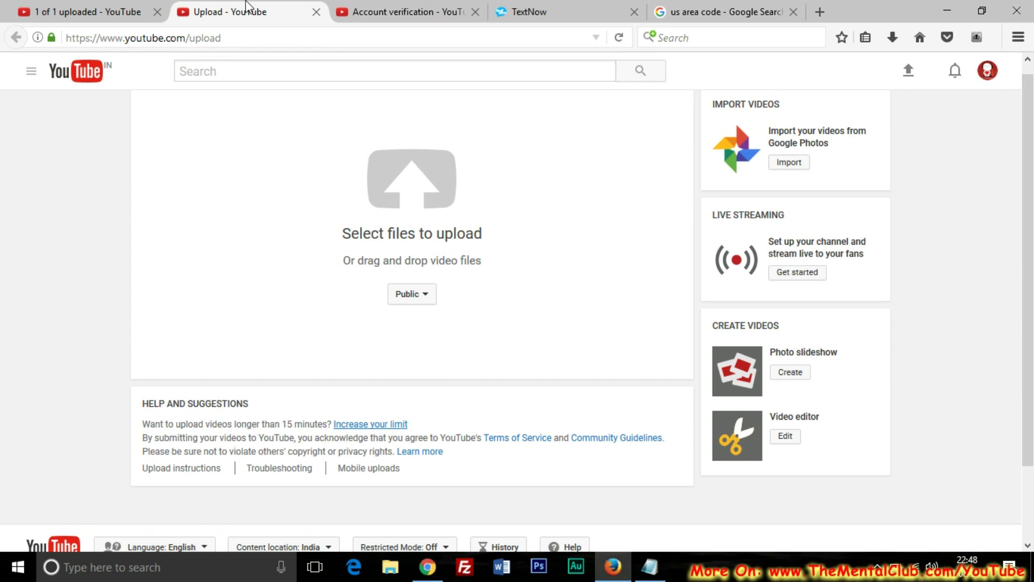
pyautogui.click(117, 11)
pyautogui.click(396, 7)
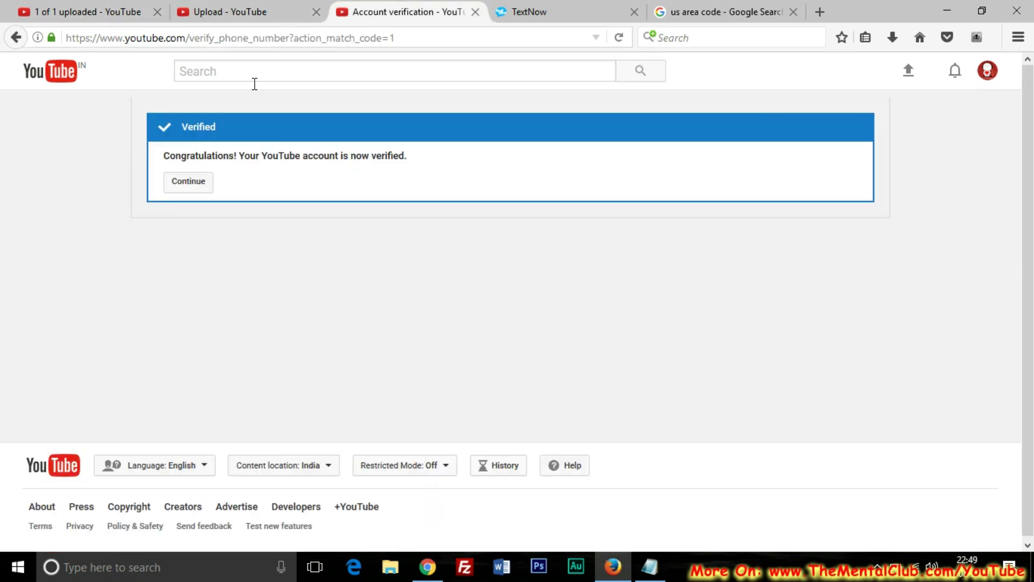
# Continue from the verification confirmation to the channel's Status and Features page and check its verification status.
pyautogui.click(199, 181)
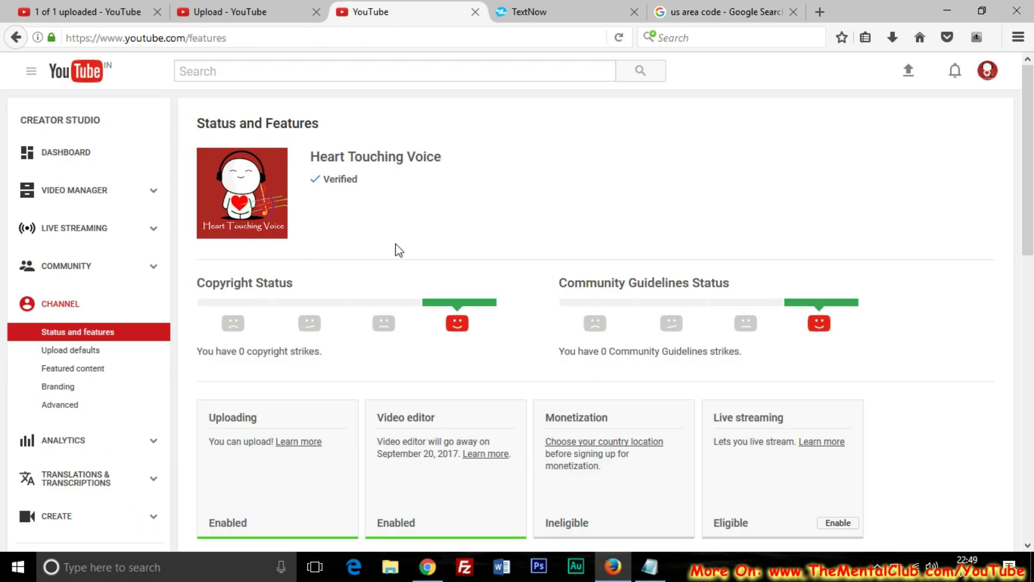
pyautogui.doubleClick(323, 179)
# Return to the processed upload "My Heart Will Go On | TITANIC | Unofficial Video Song" and publish it as Public.
pyautogui.click(86, 11)
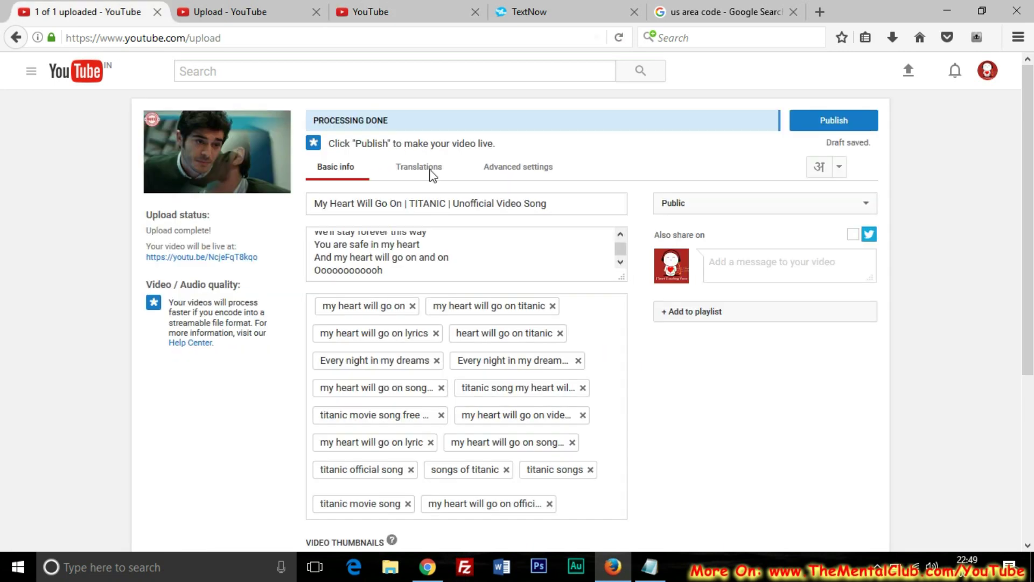
pyautogui.scroll(-1, 583, 308)
pyautogui.scroll(1, 583, 309)
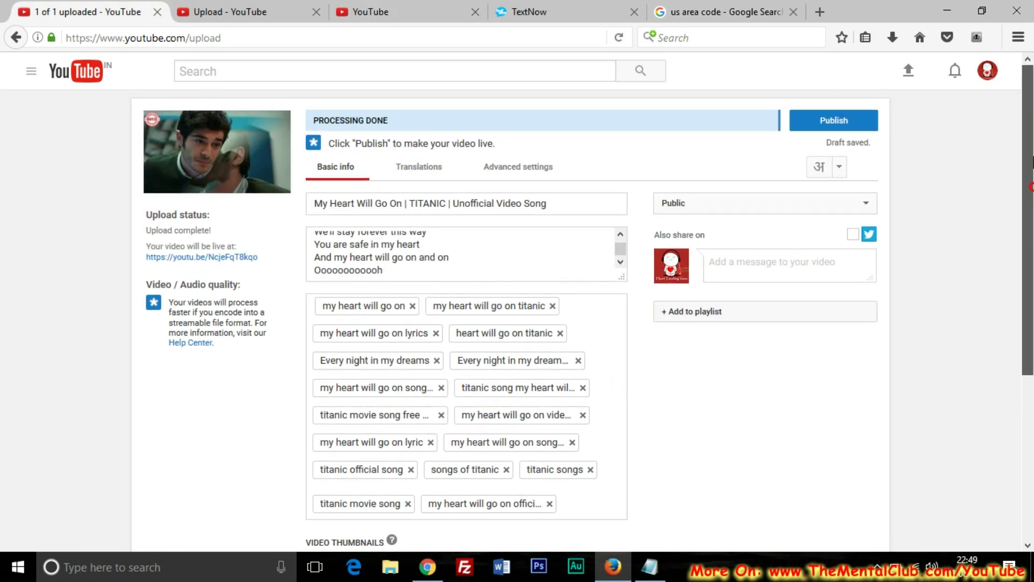
pyautogui.click(838, 120)
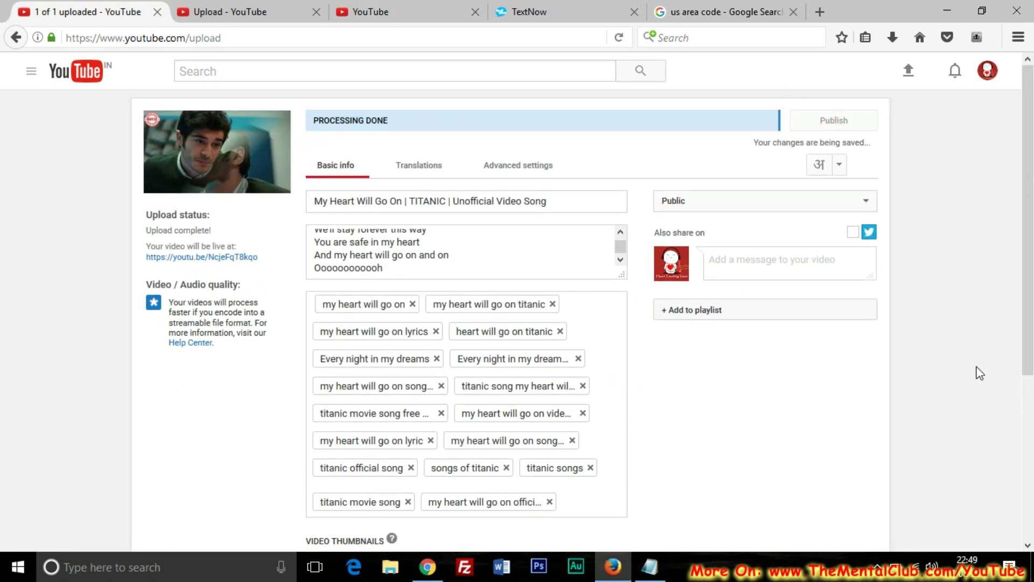
# Reload the empty YouTube upload page to check its notice about uploading videos longer than 15 minutes.
pyautogui.click(237, 8)
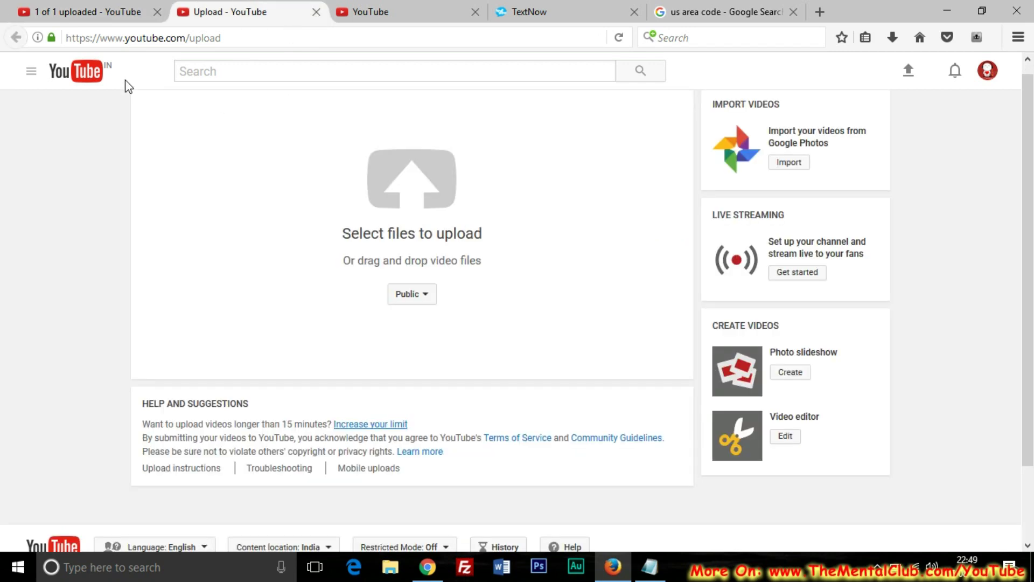
pyautogui.click(619, 37)
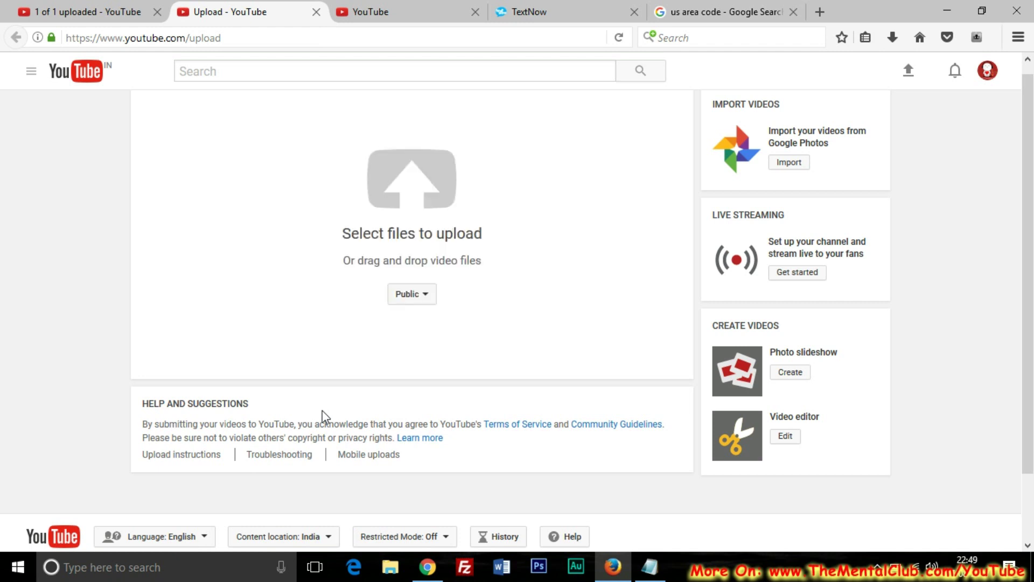
# Go from the published video's page to Video Manager and open the Info & Settings of the My Heart Will Go On video.
pyautogui.click(80, 6)
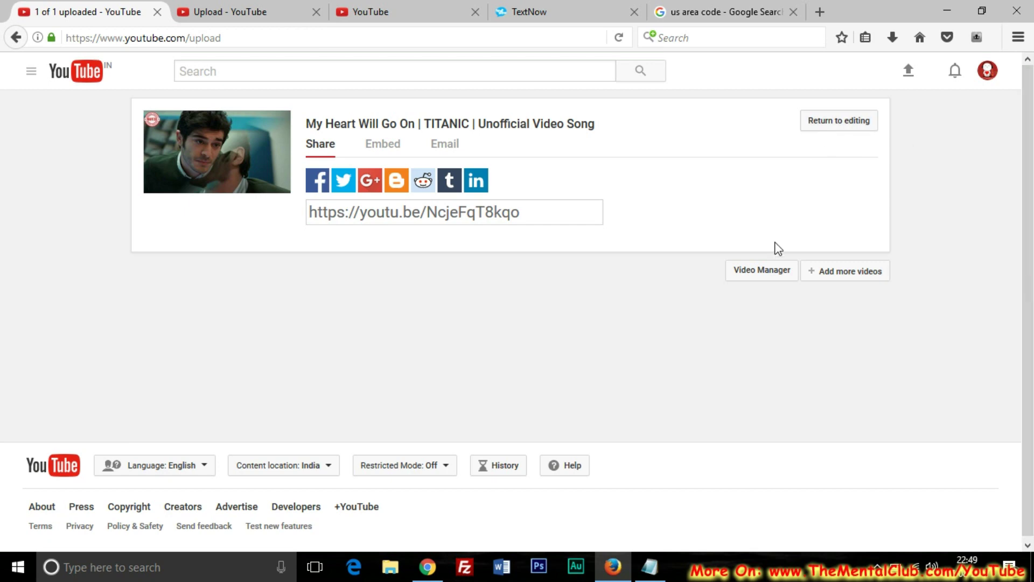
pyautogui.click(775, 270)
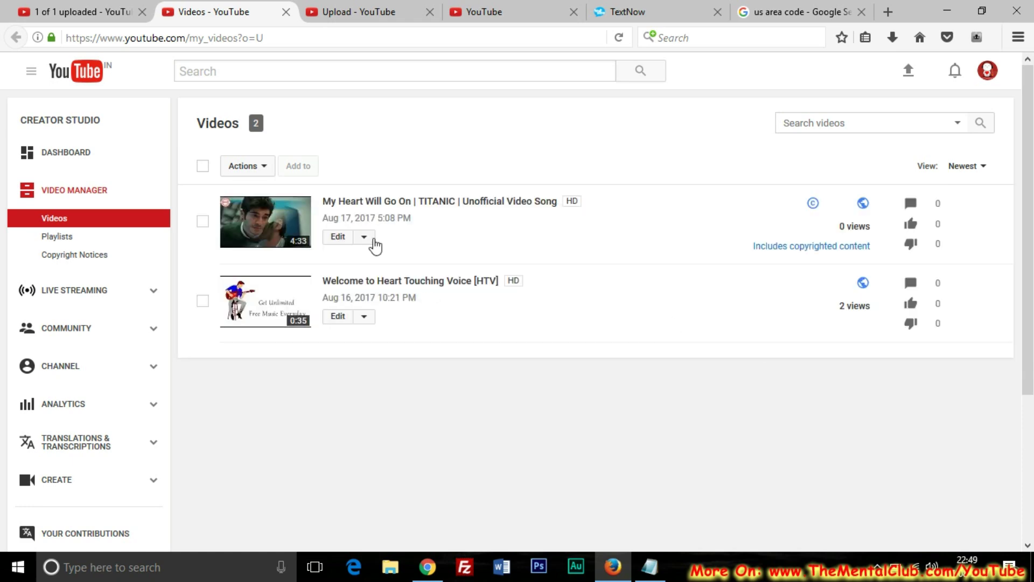
pyautogui.click(365, 238)
pyautogui.click(371, 261)
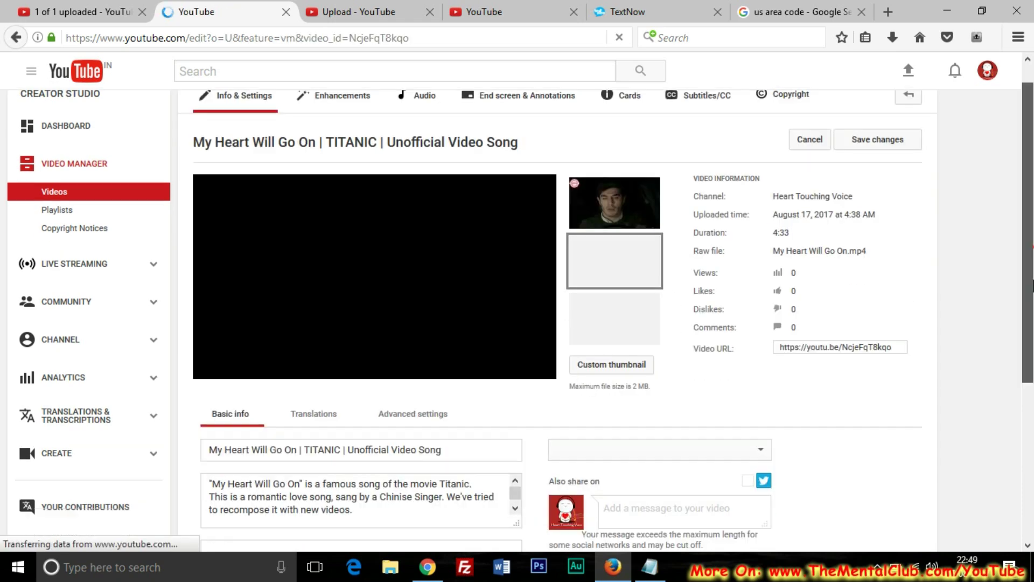
# Upload My-Heart-Will-Go-On-Poster.png from the song's folder on Local Disk (E:) as the video's custom thumbnail.
pyautogui.scroll(-2, 609, 301)
pyautogui.click(612, 302)
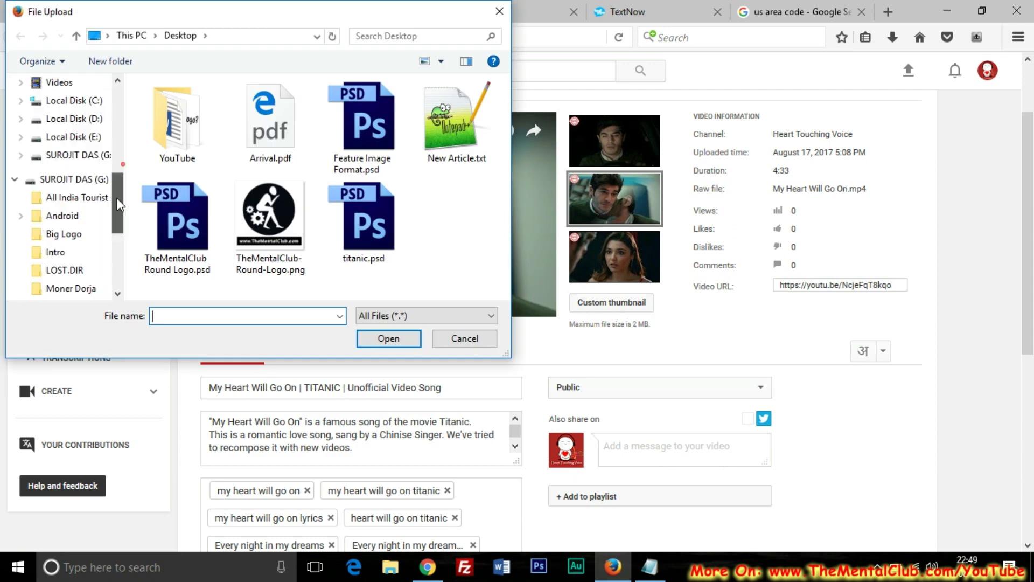
pyautogui.scroll(-1, 92, 111)
pyautogui.click(73, 118)
pyautogui.doubleClick(194, 117)
pyautogui.doubleClick(194, 137)
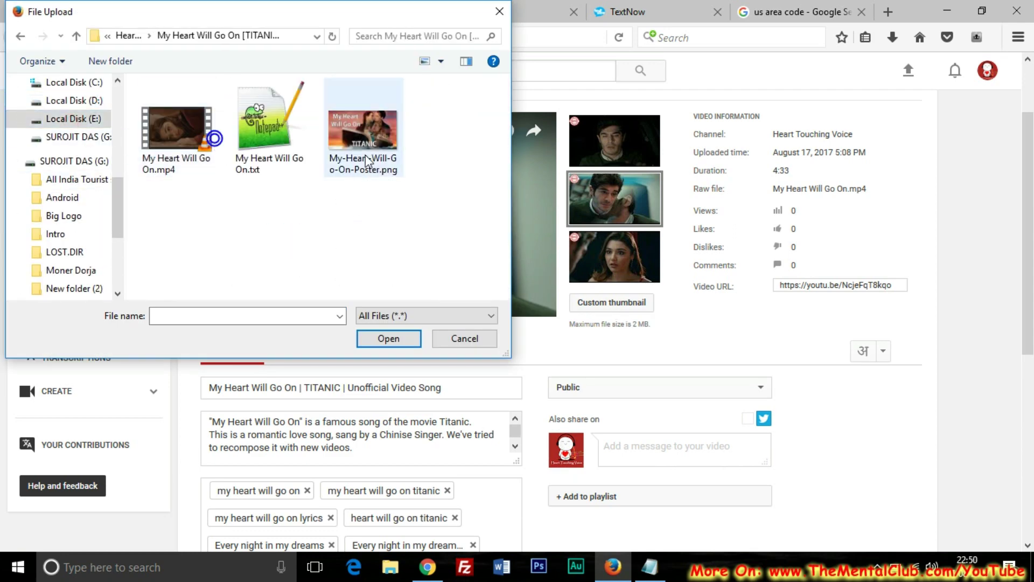
pyautogui.doubleClick(369, 121)
# Review the feature cards on the channel's Status and Features page, checking the status of Custom thumbnails and External annotations.
pyautogui.hotkey('ctrl', 'Tab')
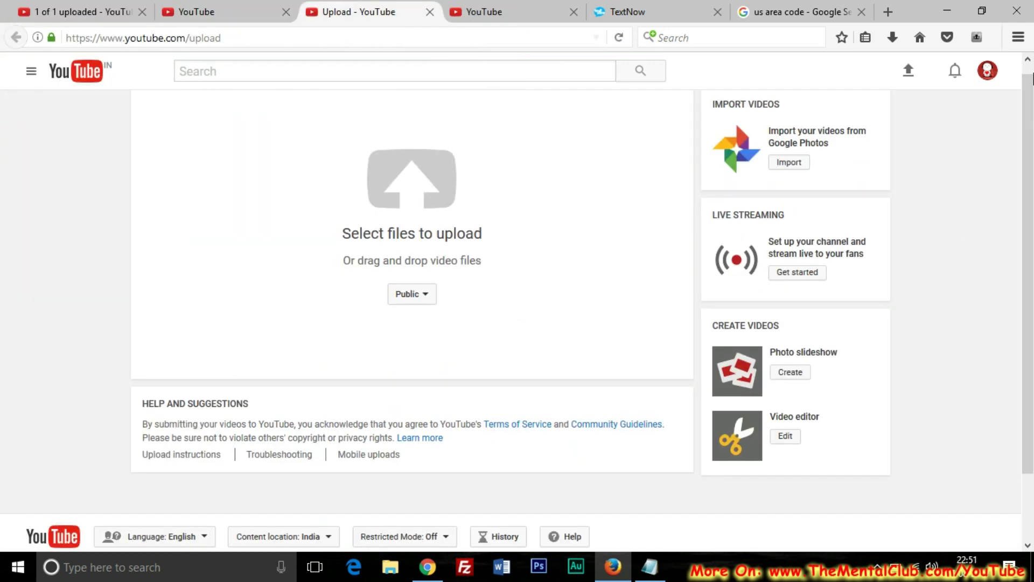
pyautogui.click(989, 73)
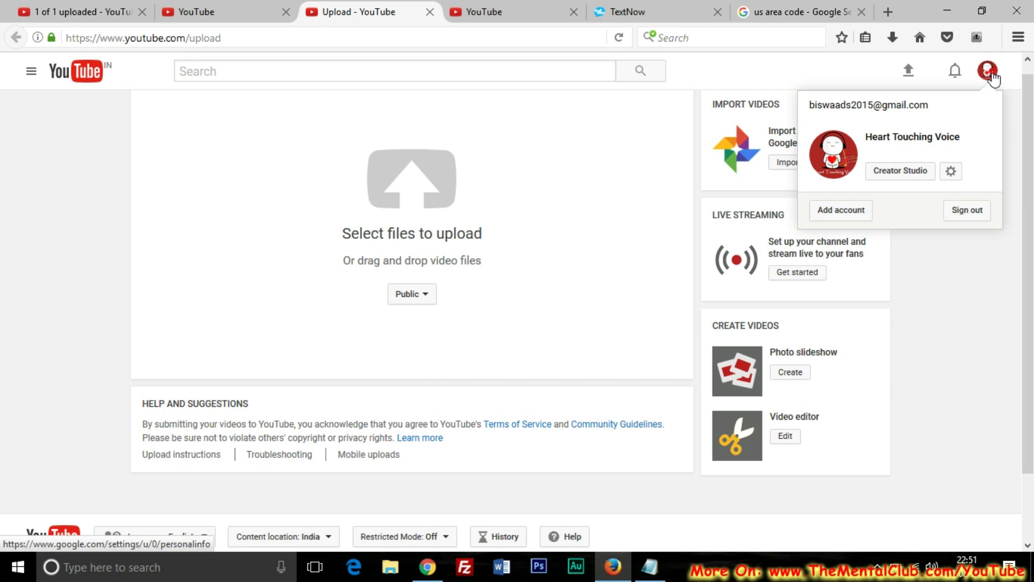
pyautogui.click(547, 6)
pyautogui.scroll(-3, 880, 312)
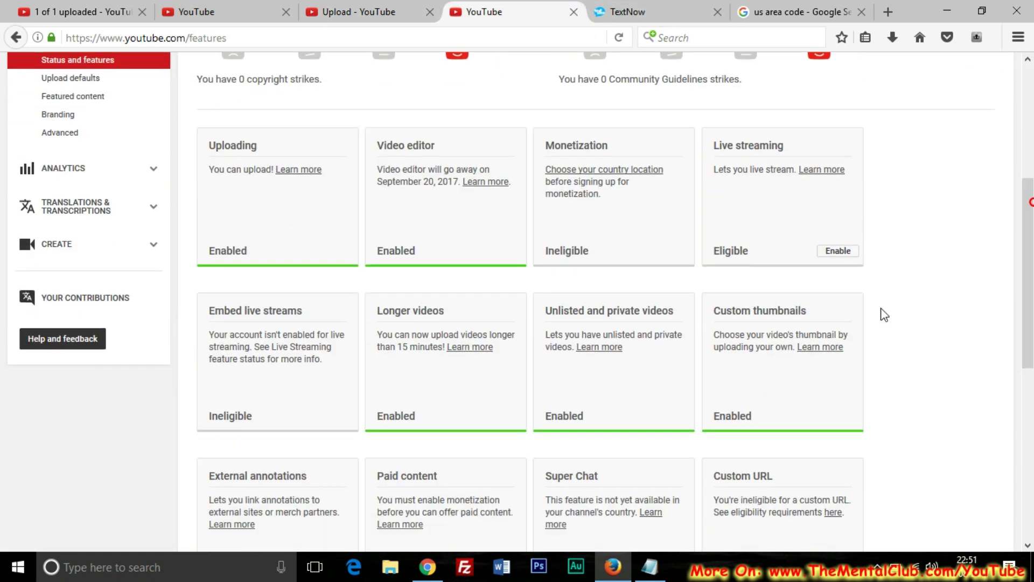
pyautogui.tripleClick(723, 247)
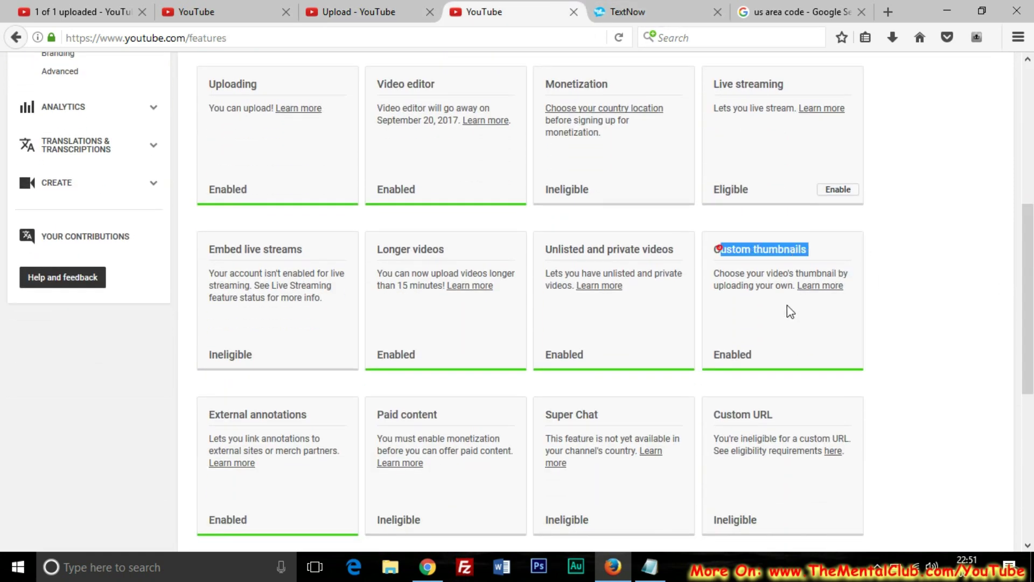
pyautogui.moveTo(721, 351); pyautogui.dragTo(806, 285)
pyautogui.scroll(-2, 806, 285)
pyautogui.scroll(-1, 721, 350)
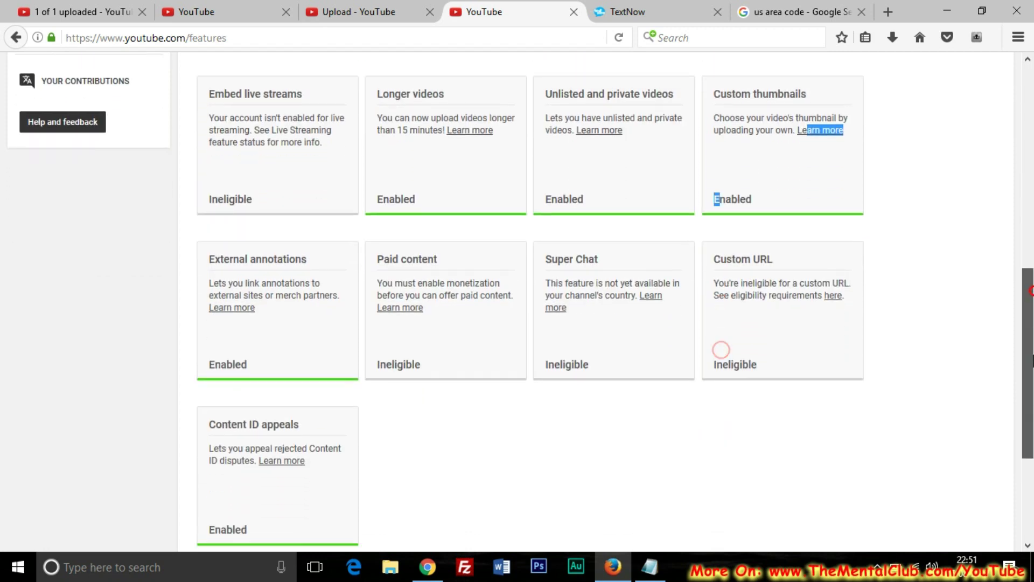
pyautogui.moveTo(209, 259); pyautogui.dragTo(307, 260)
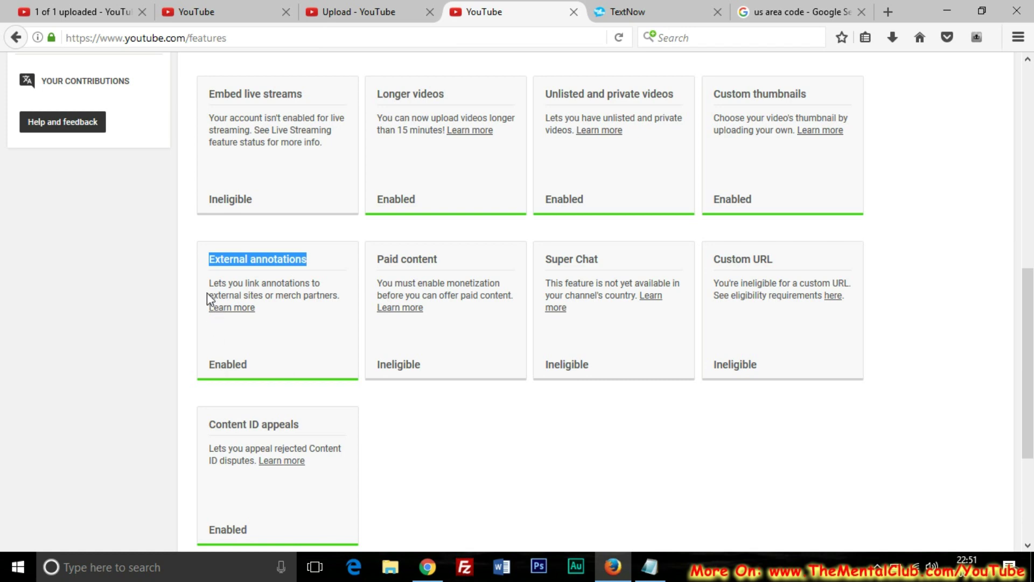
pyautogui.moveTo(209, 360); pyautogui.dragTo(252, 369)
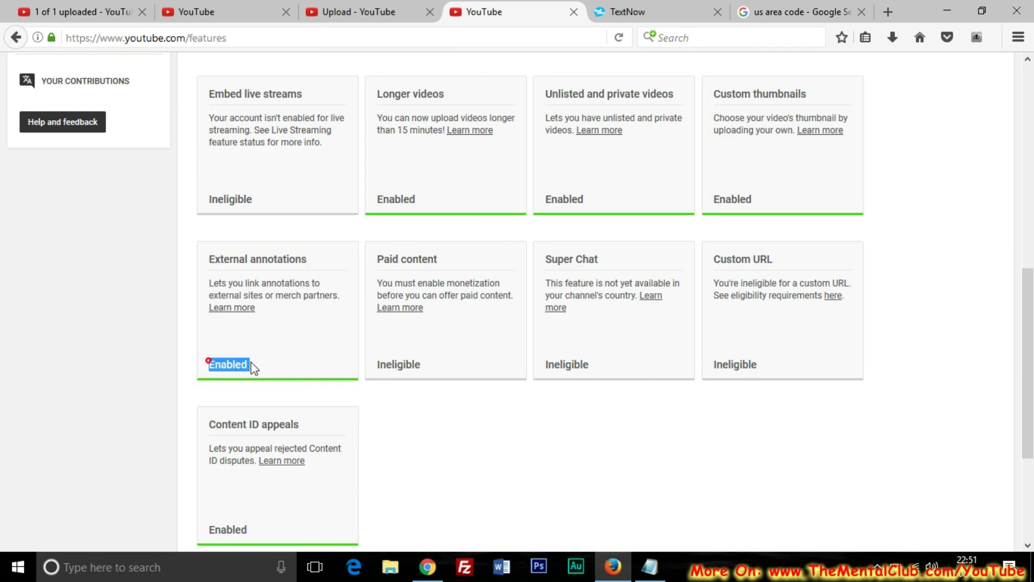
pyautogui.moveTo(1032, 336); pyautogui.dragTo(1032, 129)
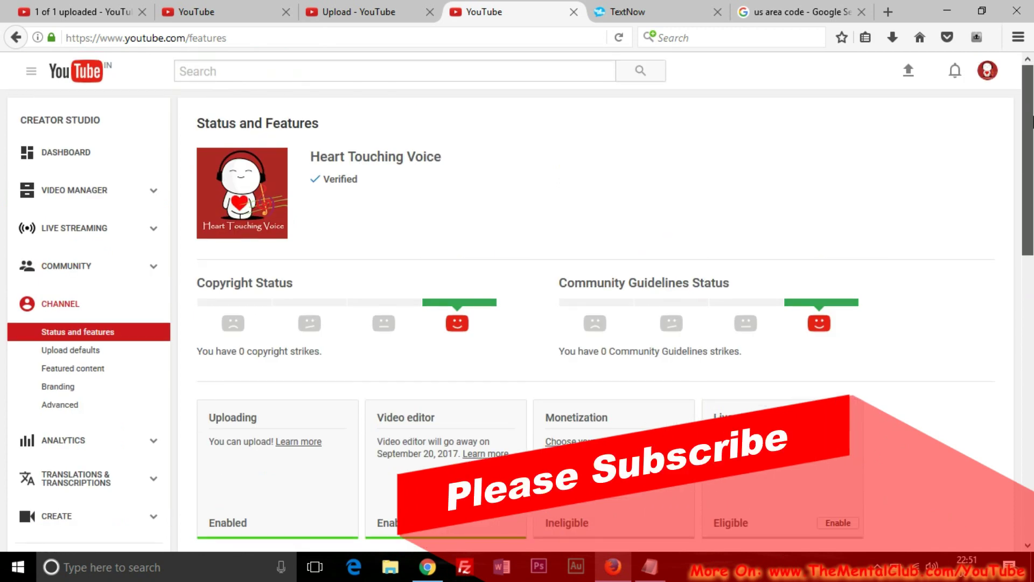